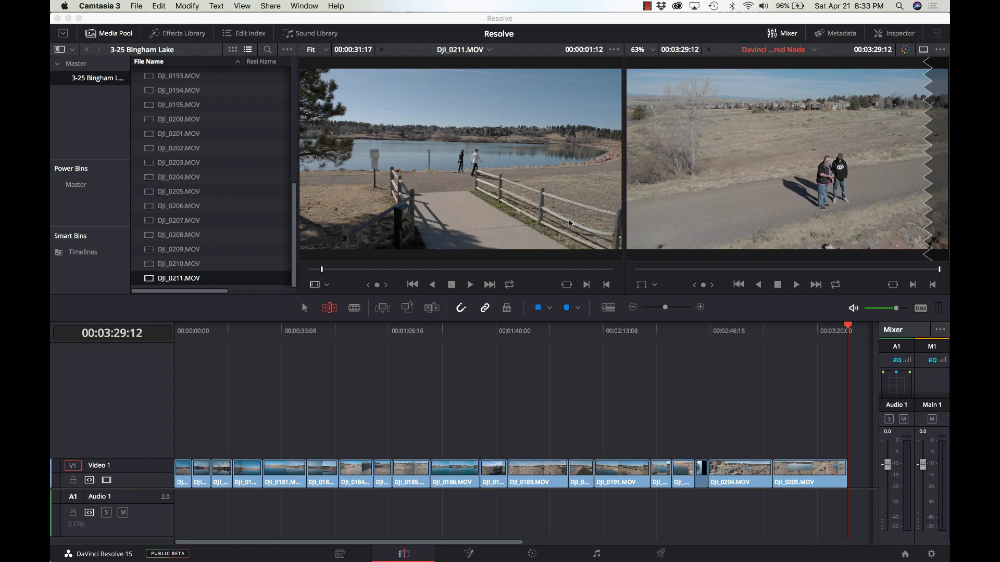
# Step: Return to the start of the timeline, open the Color page, and reposition node 01 of the first clip
pyautogui.click(169, 336)
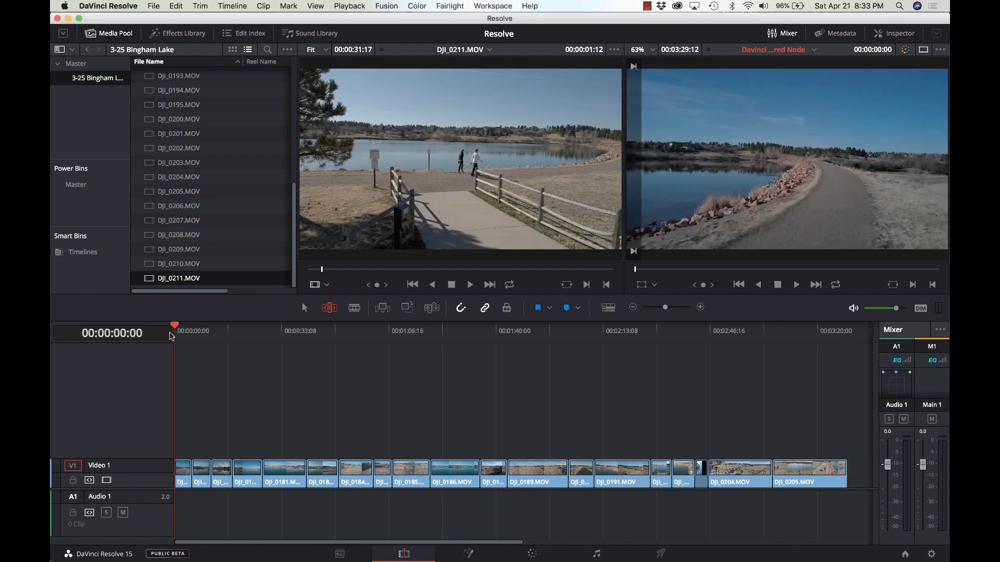
pyautogui.click(536, 555)
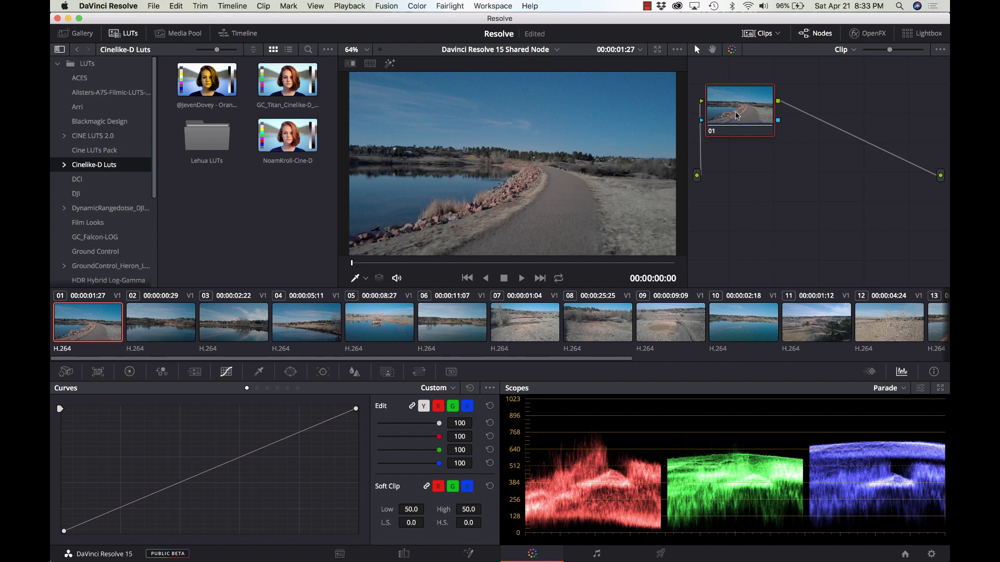
pyautogui.moveTo(736, 116); pyautogui.dragTo(749, 154)
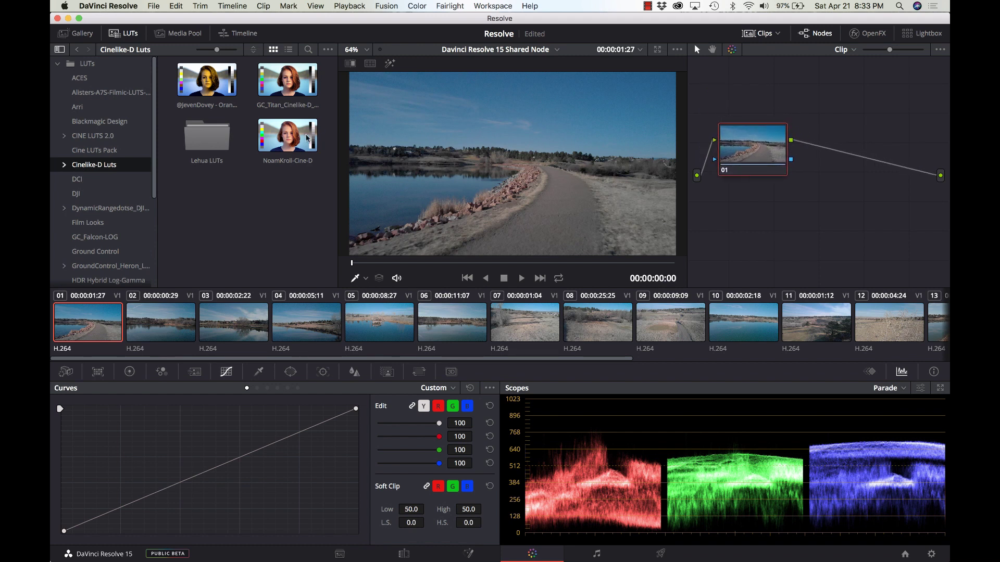
# Step: Look over the LUTs available in the Cinelike-D Luts folder, including the Lehua LUTs subfolder
pyautogui.click(280, 145)
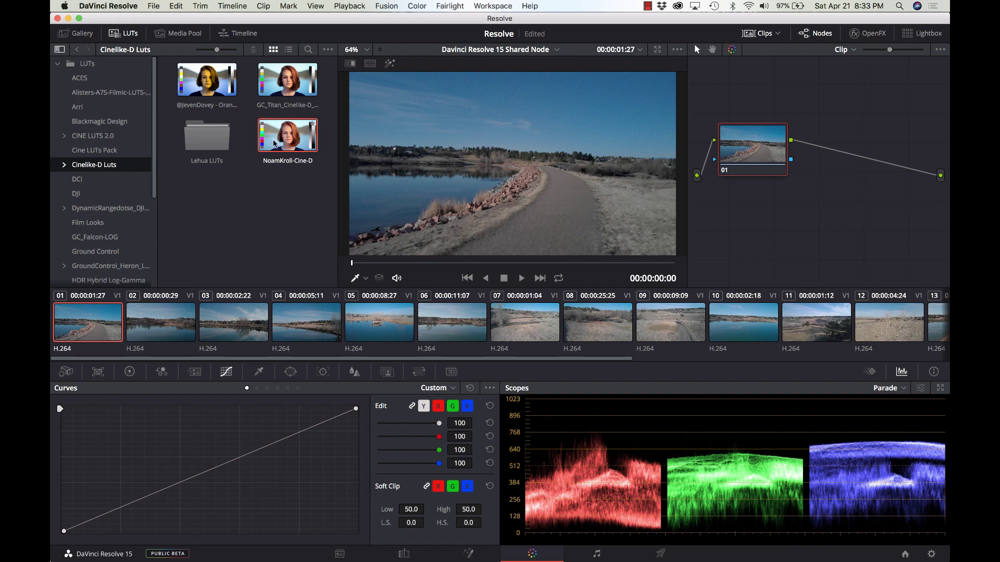
pyautogui.click(288, 85)
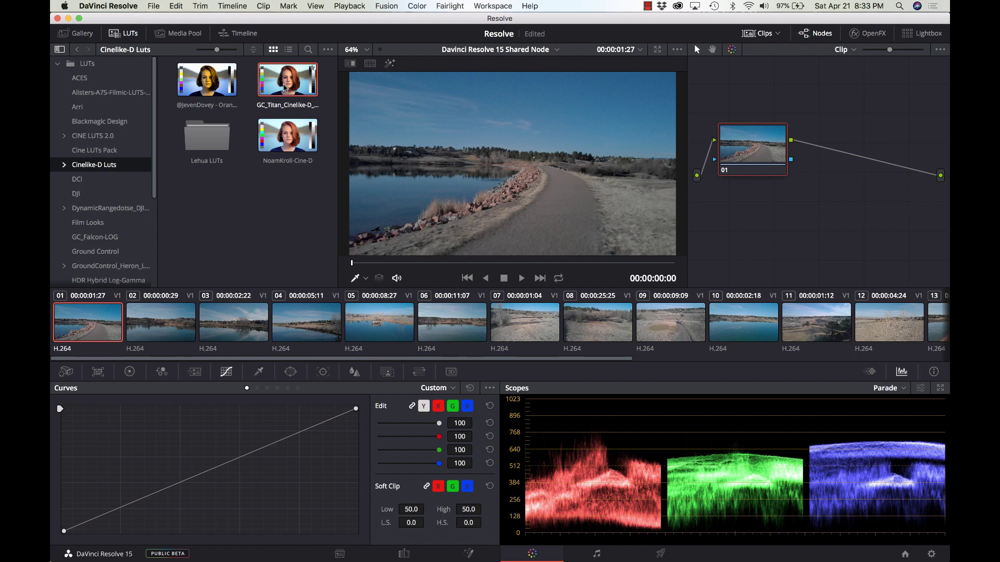
pyautogui.press('super+s')
pyautogui.click(207, 87)
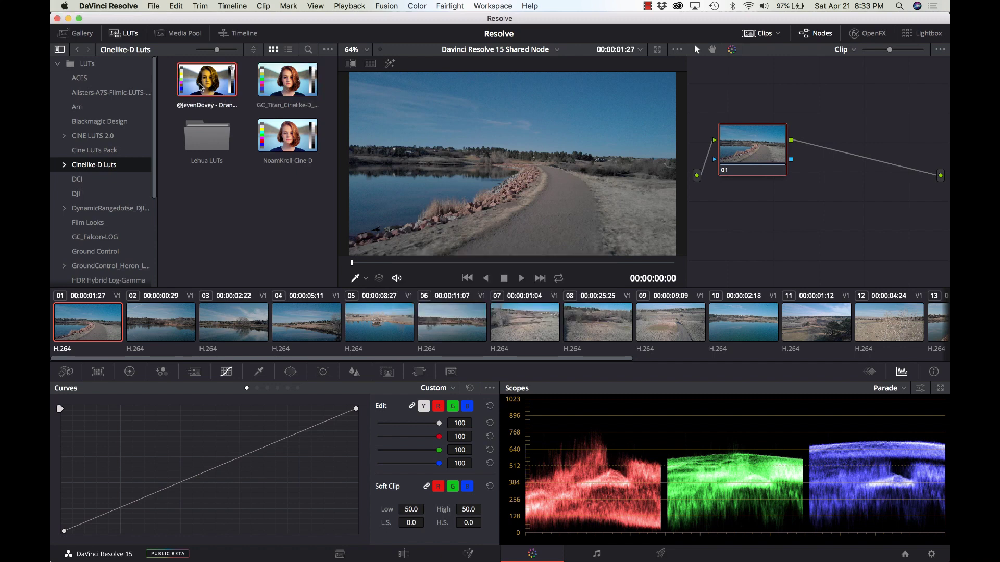
pyautogui.click(209, 150)
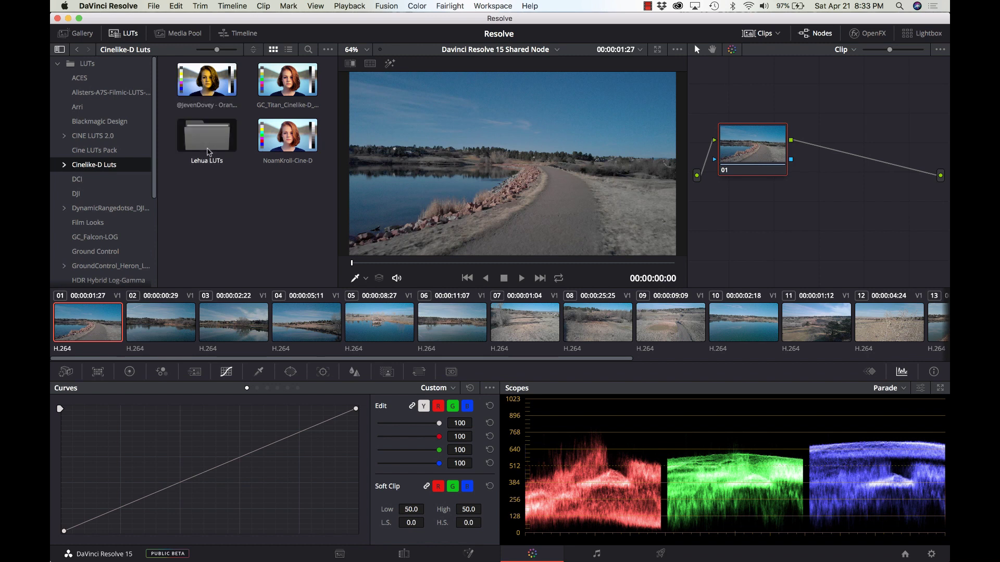
pyautogui.click(120, 150)
pyautogui.click(107, 165)
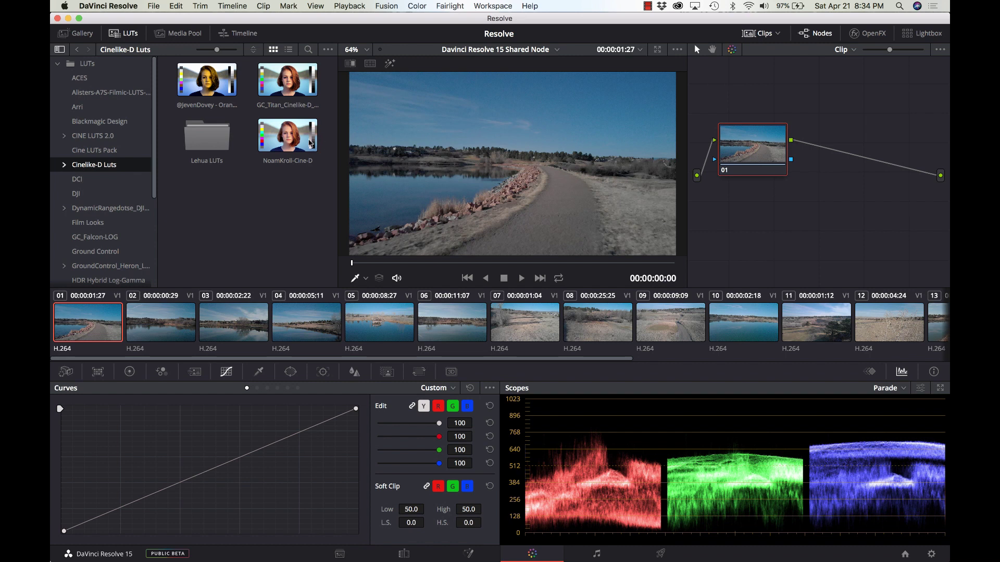
# Step: Apply the NoamKroll-Cine-D LUT to node 01 and compare the image with the grade bypassed and enabled
pyautogui.click(292, 146)
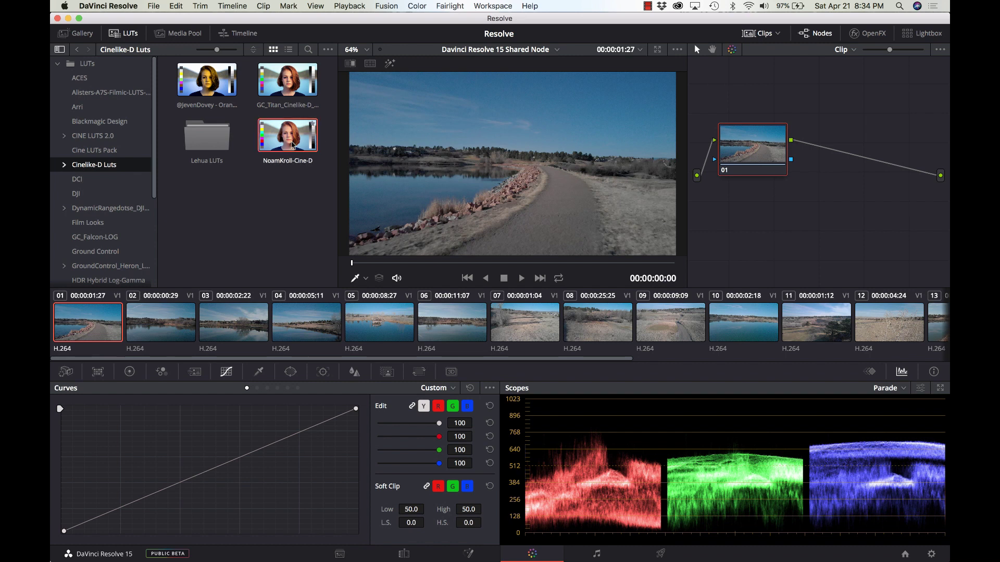
pyautogui.moveTo(293, 145); pyautogui.dragTo(764, 151)
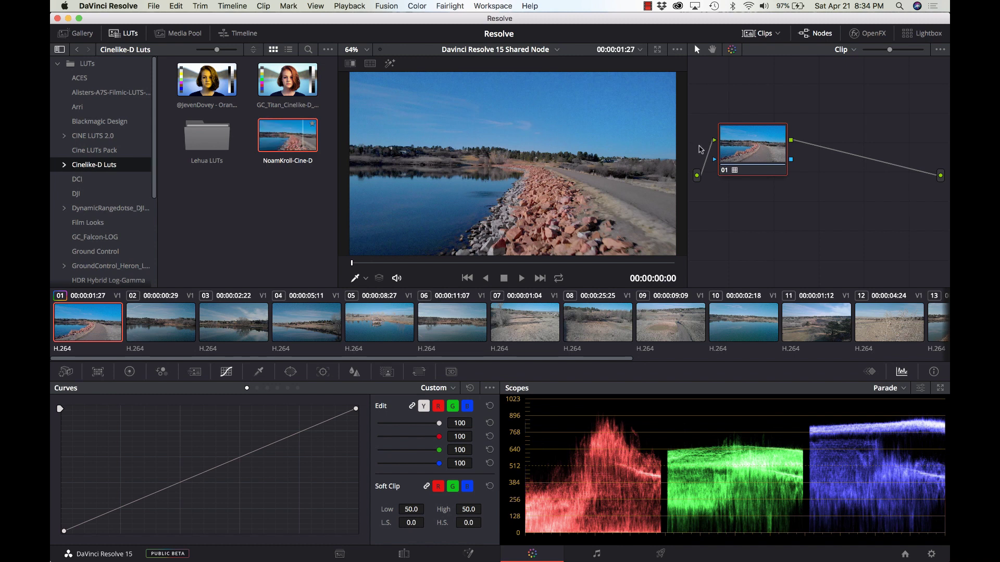
pyautogui.click(731, 50)
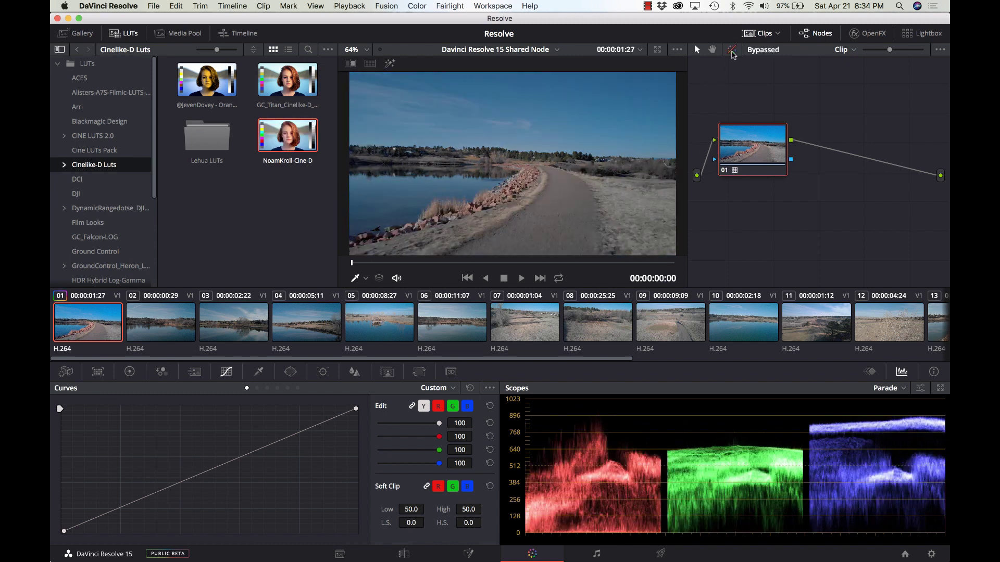
pyautogui.click(732, 51)
pyautogui.click(731, 50)
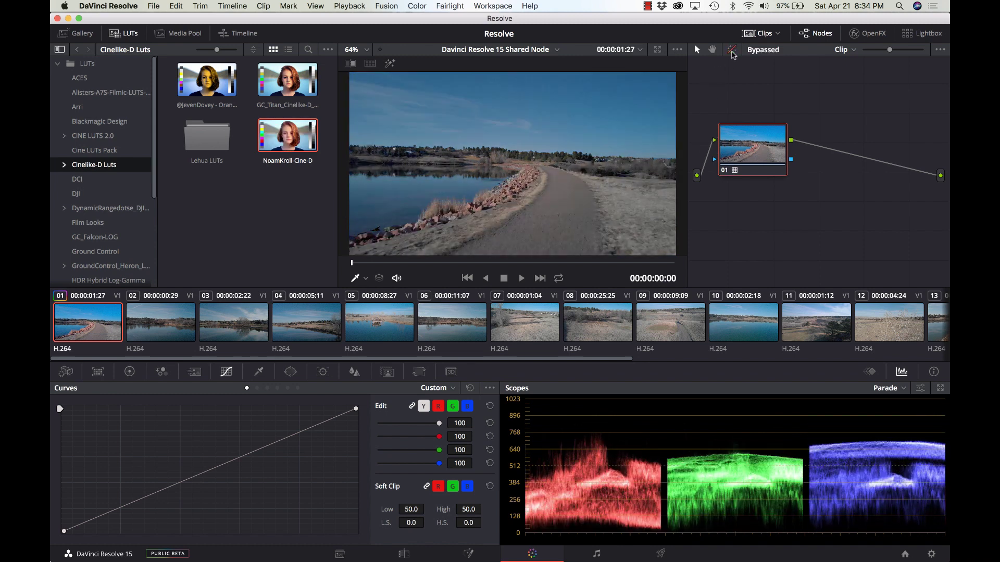
pyautogui.click(731, 51)
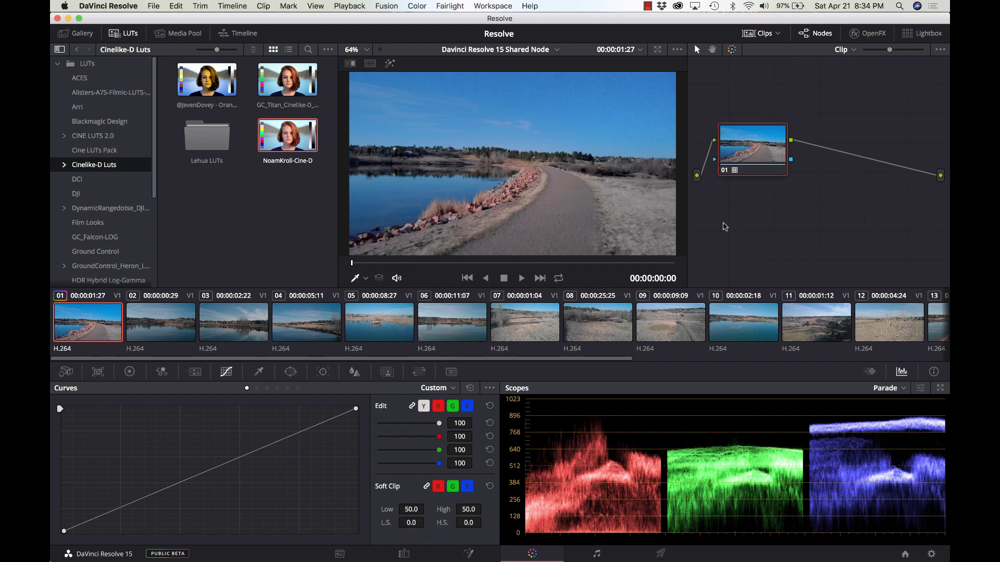
# Step: In the first clip's primary wheels, set Gain to 1.06, Lift to 0.07, and midtone detail (MD) to 10.50
pyautogui.click(129, 372)
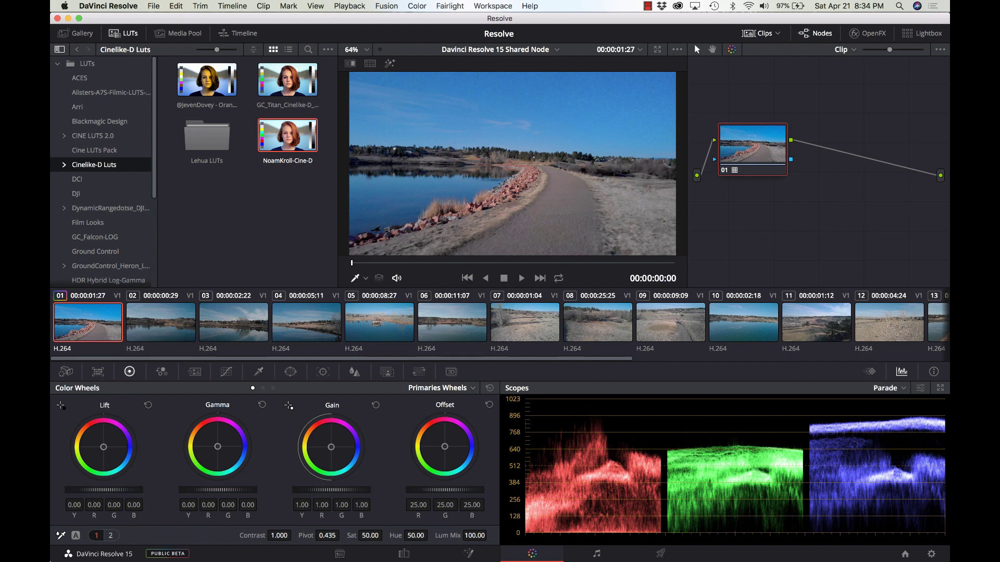
pyautogui.moveTo(318, 490); pyautogui.dragTo(333, 490)
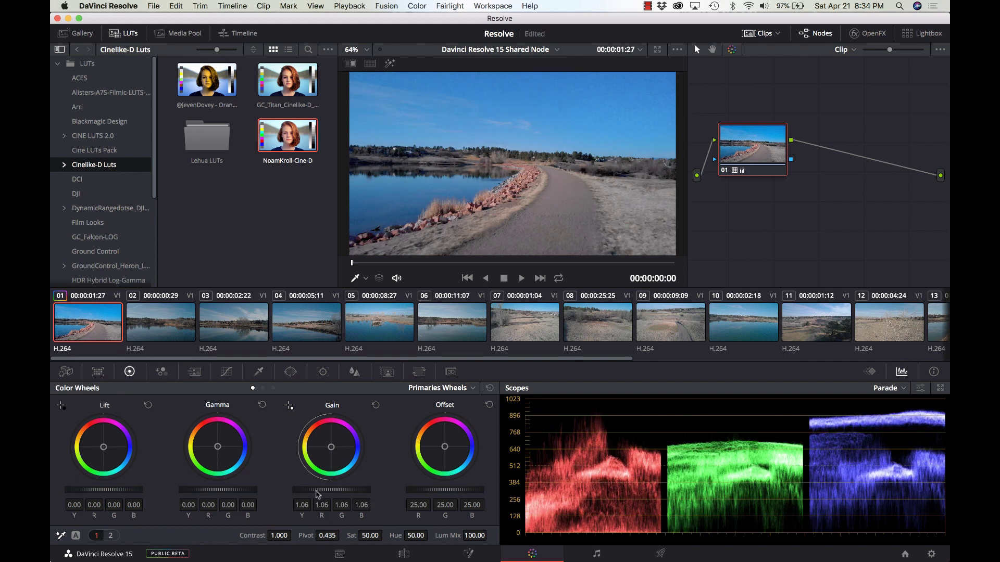
pyautogui.moveTo(112, 491); pyautogui.dragTo(121, 491)
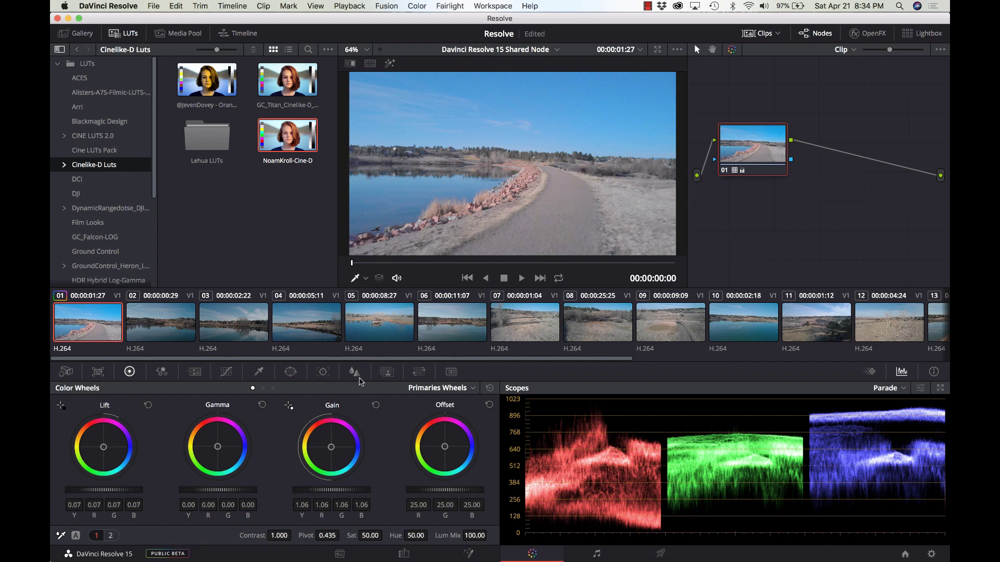
pyautogui.click(110, 535)
pyautogui.moveTo(279, 538); pyautogui.dragTo(298, 535)
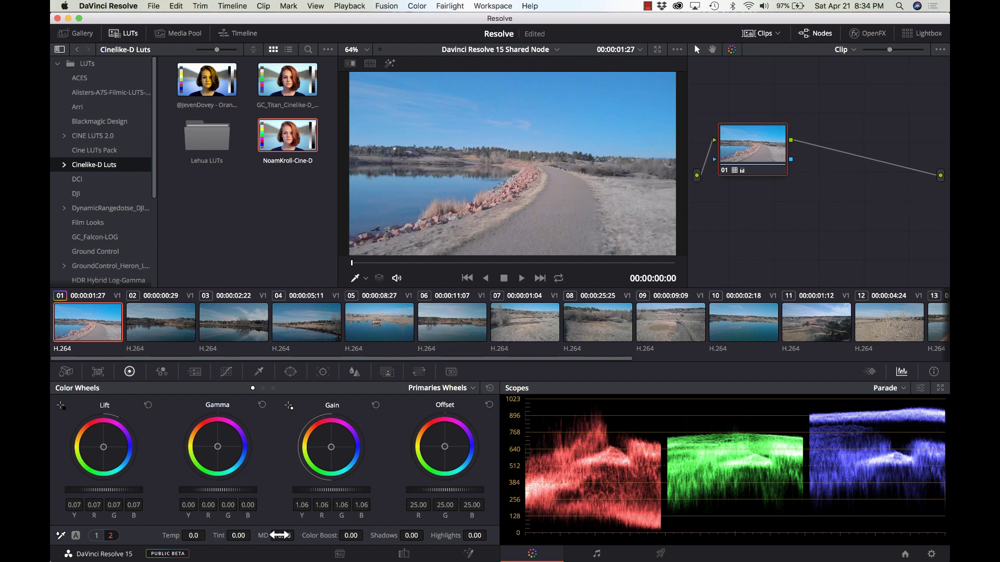
# Step: Sharpen the first clip by setting the Sharpen radius to 0.46 for all three colour channels
pyautogui.click(355, 372)
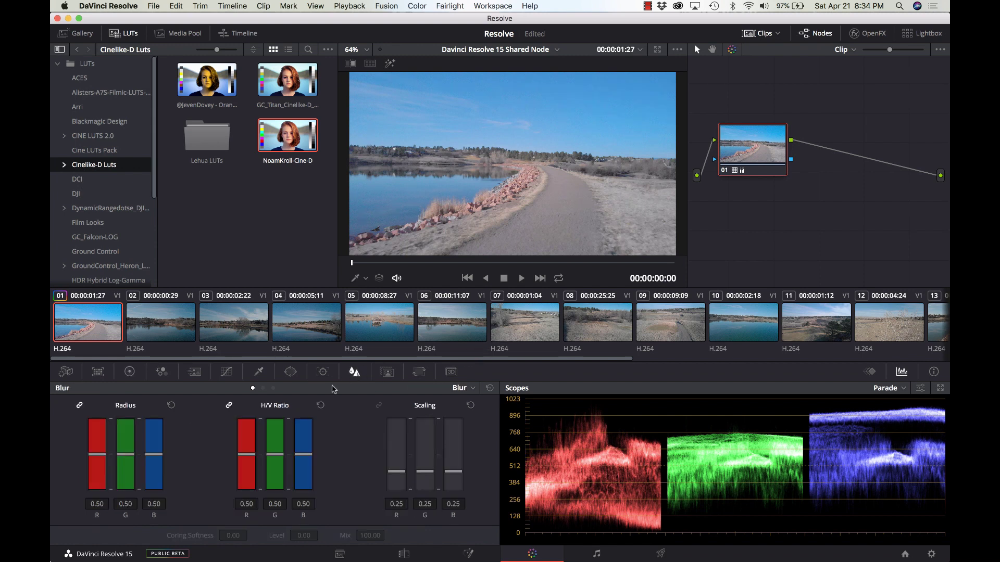
pyautogui.click(474, 391)
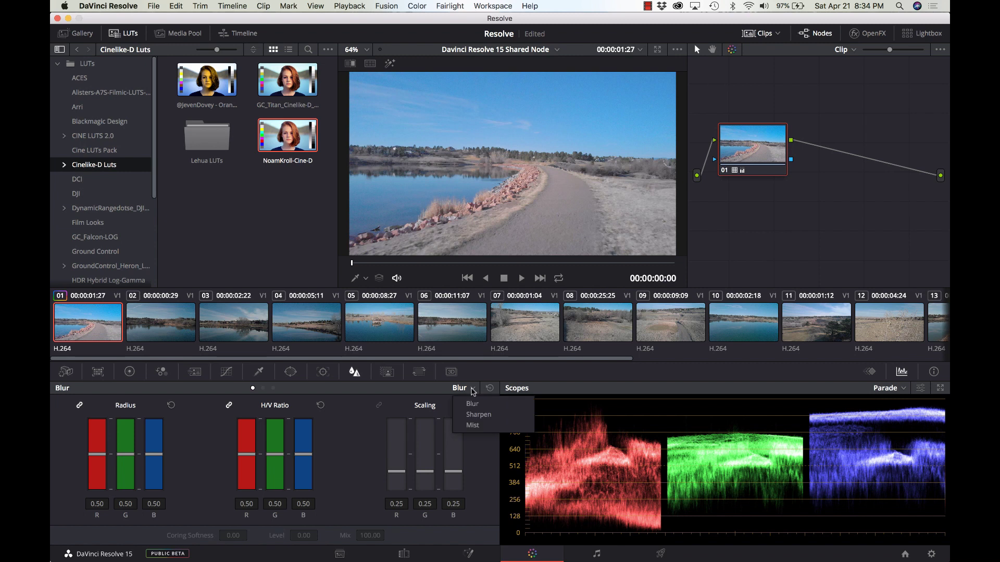
pyautogui.click(477, 415)
pyautogui.moveTo(159, 458); pyautogui.dragTo(159, 460)
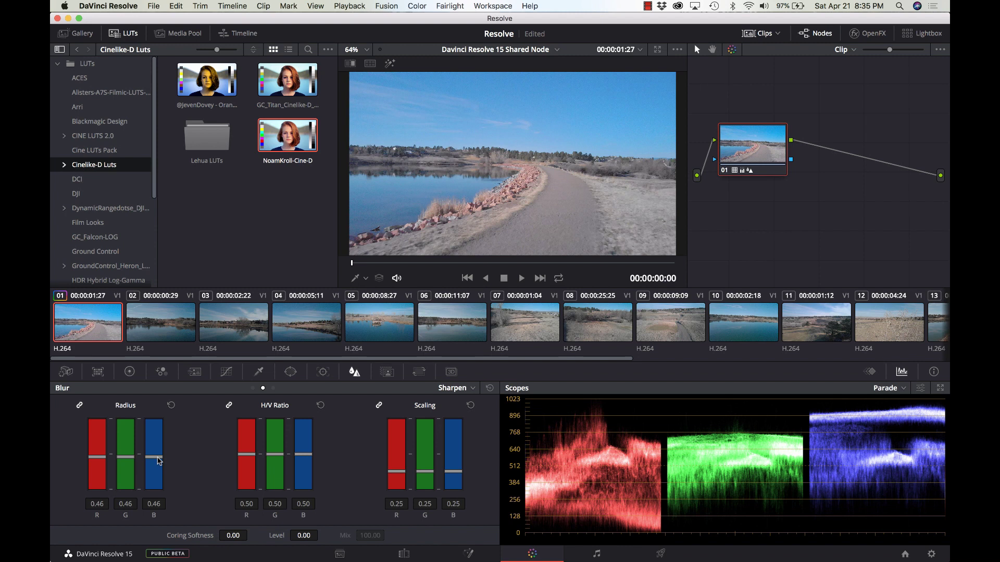
# Step: Save node 01 as a shared node and copy the first clip's grade onto clips 02 through 07
pyautogui.rightClick(745, 144)
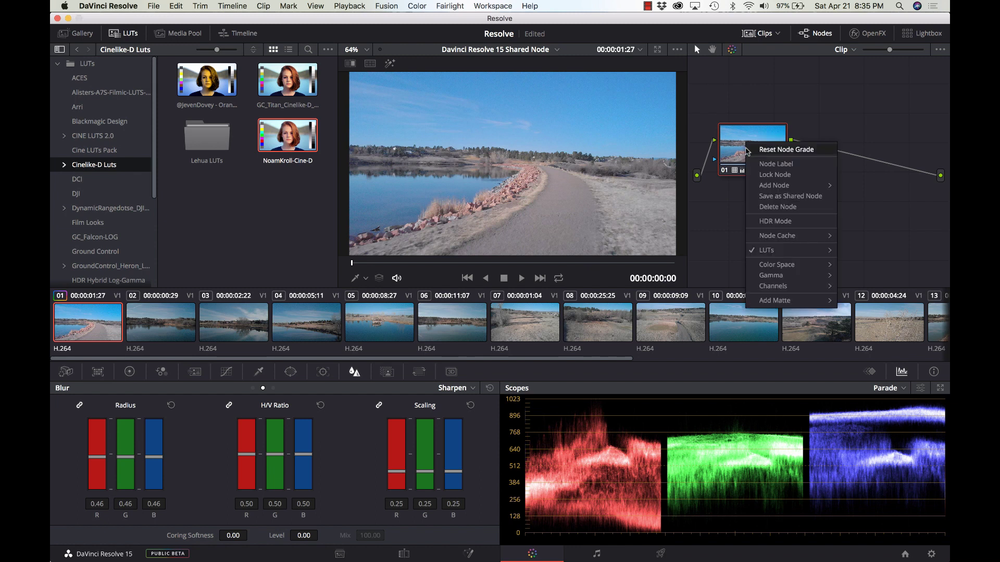
pyautogui.click(778, 198)
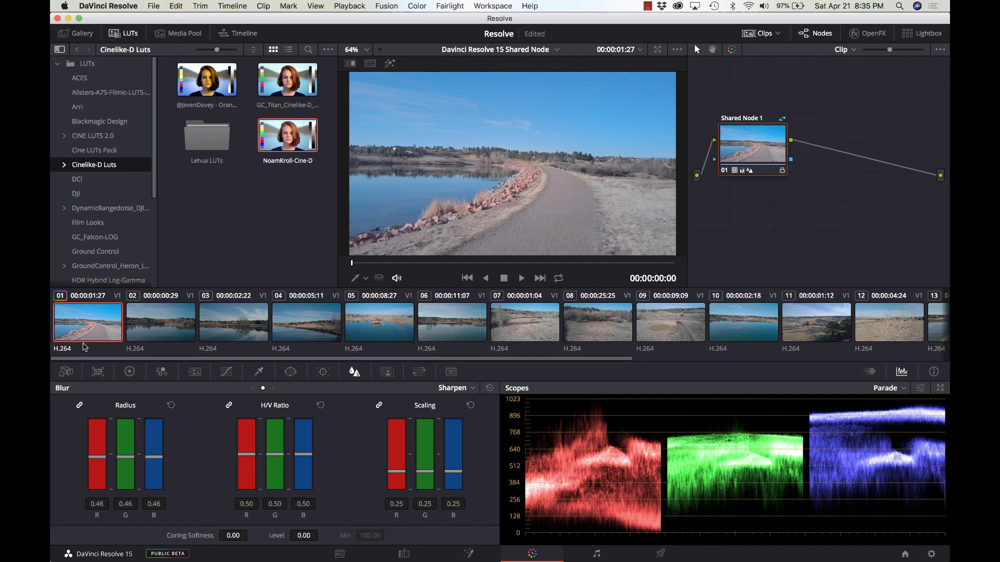
pyautogui.click(157, 319)
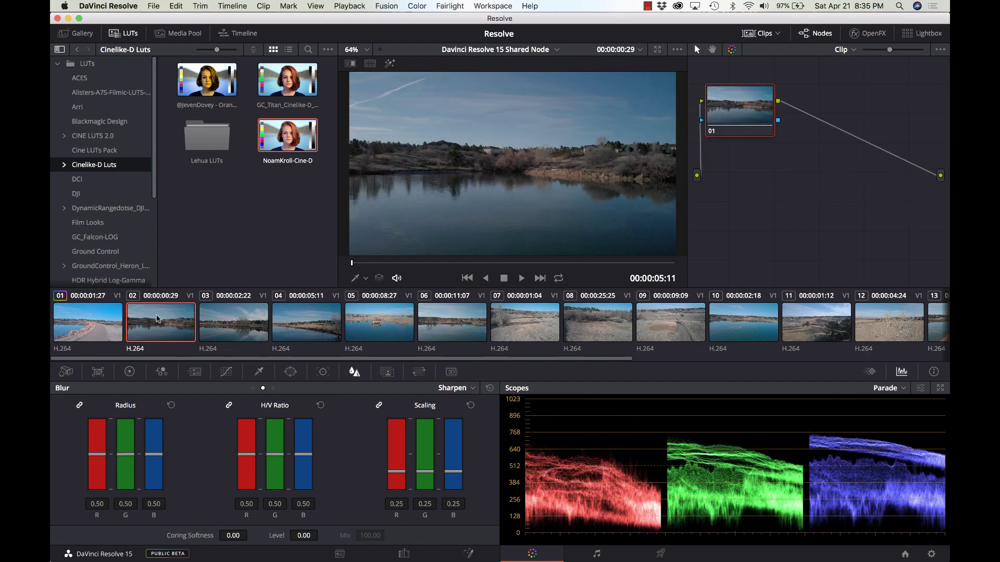
pyautogui.click(244, 322)
pyautogui.click(273, 335)
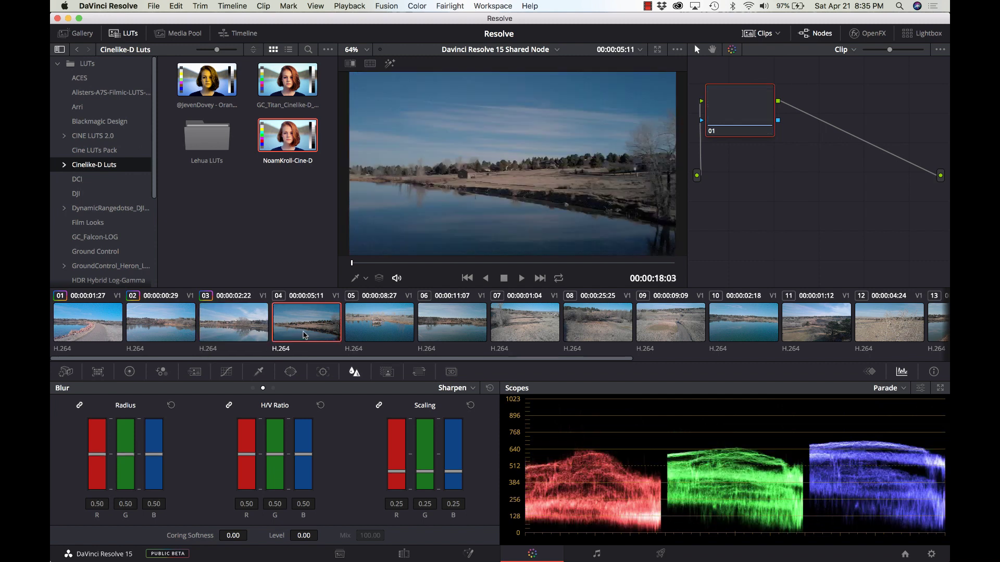
pyautogui.click(375, 328)
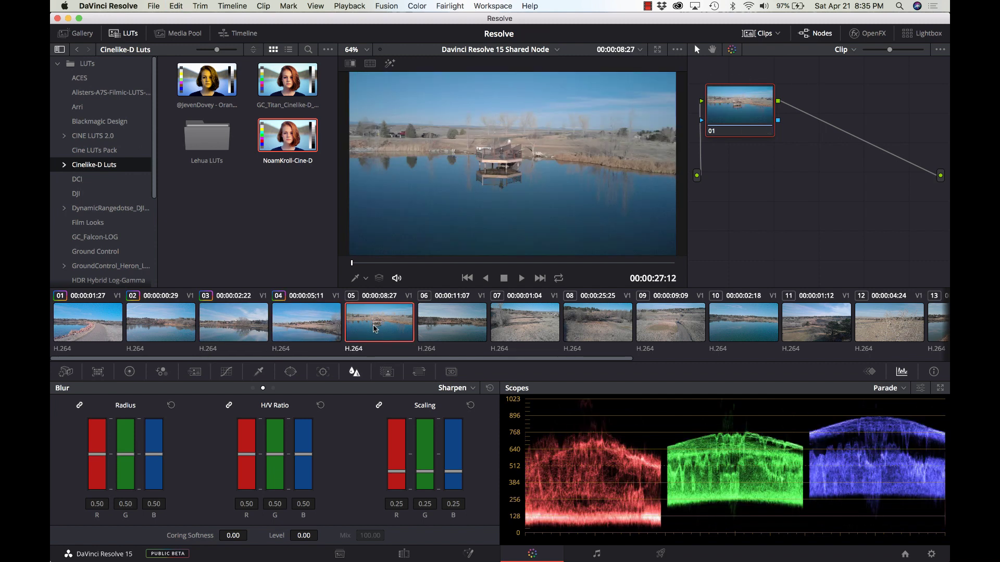
pyautogui.click(440, 326)
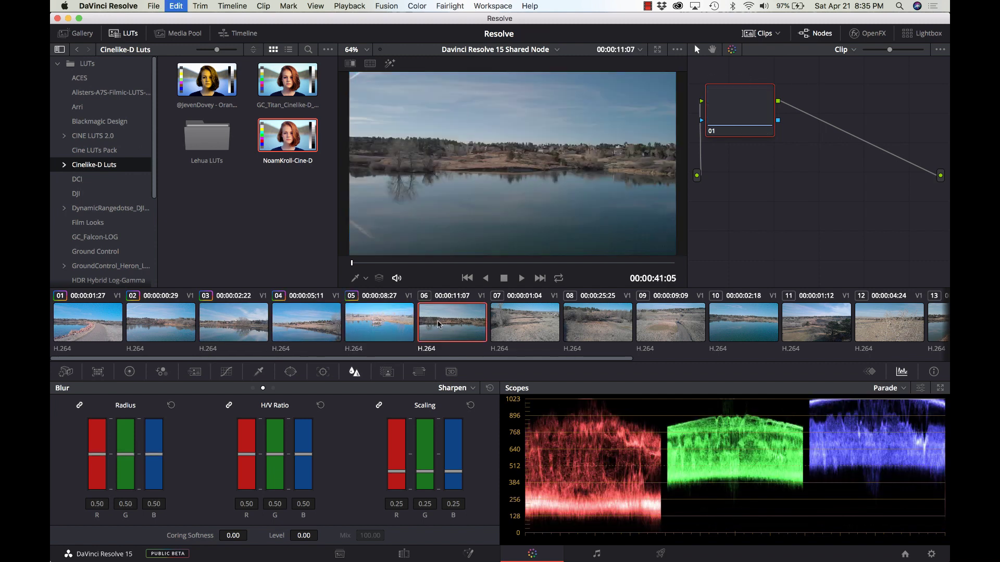
pyautogui.click(518, 333)
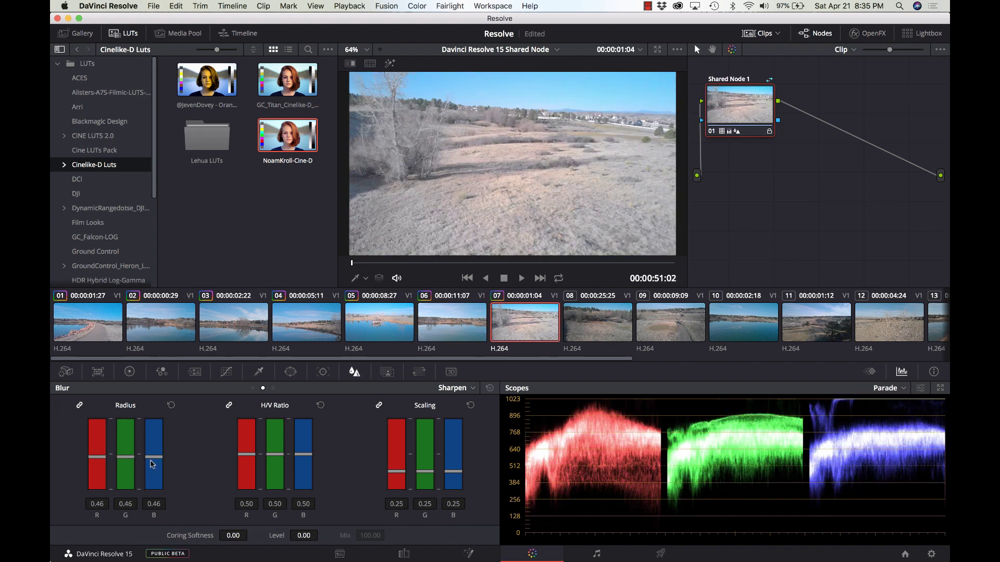
# Step: Add a serial node after the shared node on clip 07, setting its Lift to -0.06 and raising its Color Boost
pyautogui.click(129, 372)
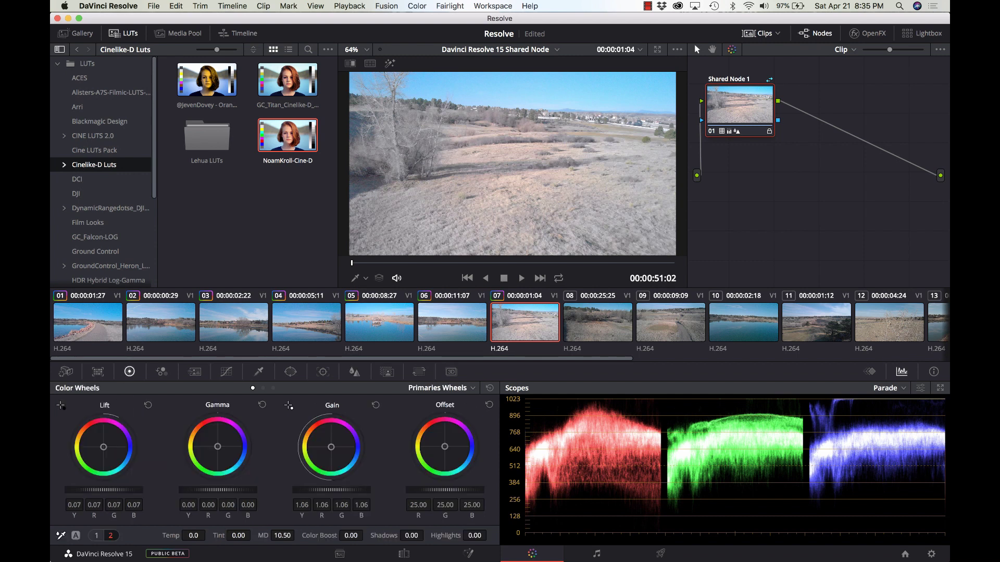
pyautogui.hotkey('alt', 's')
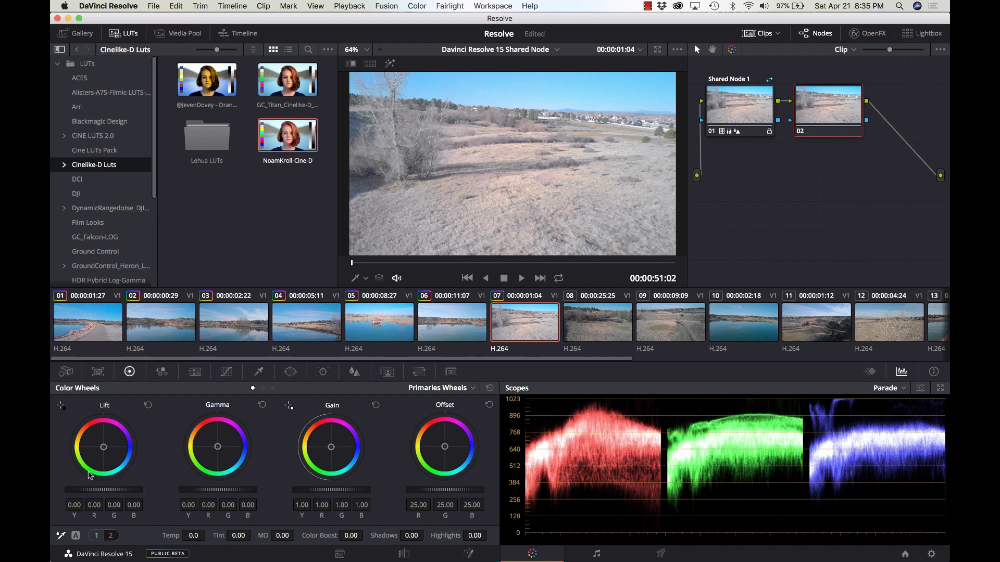
pyautogui.moveTo(103, 490); pyautogui.dragTo(52, 475)
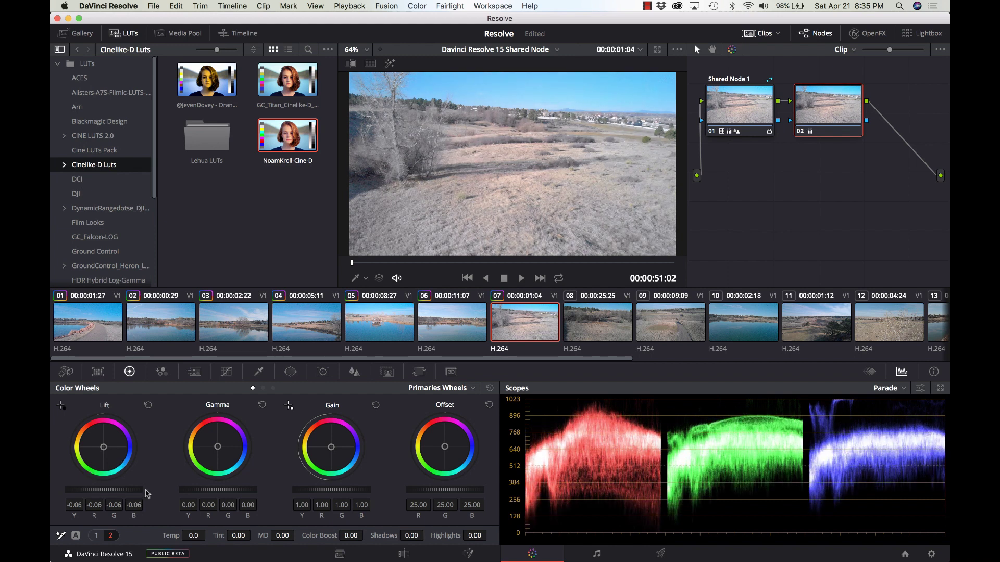
pyautogui.moveTo(357, 538)
pyautogui.mouseDown()
pyautogui.moveTo(375, 537)
pyautogui.moveTo(351, 539)
pyautogui.mouseUp()
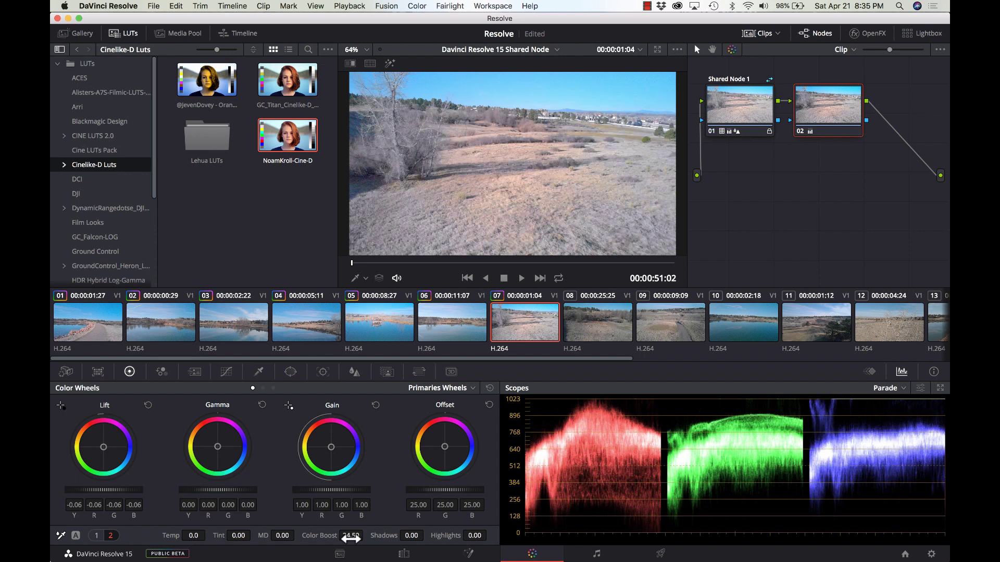
# Step: Paste the shared-node grade onto clips 08 and 09, and go back to clip 09
pyautogui.click(594, 324)
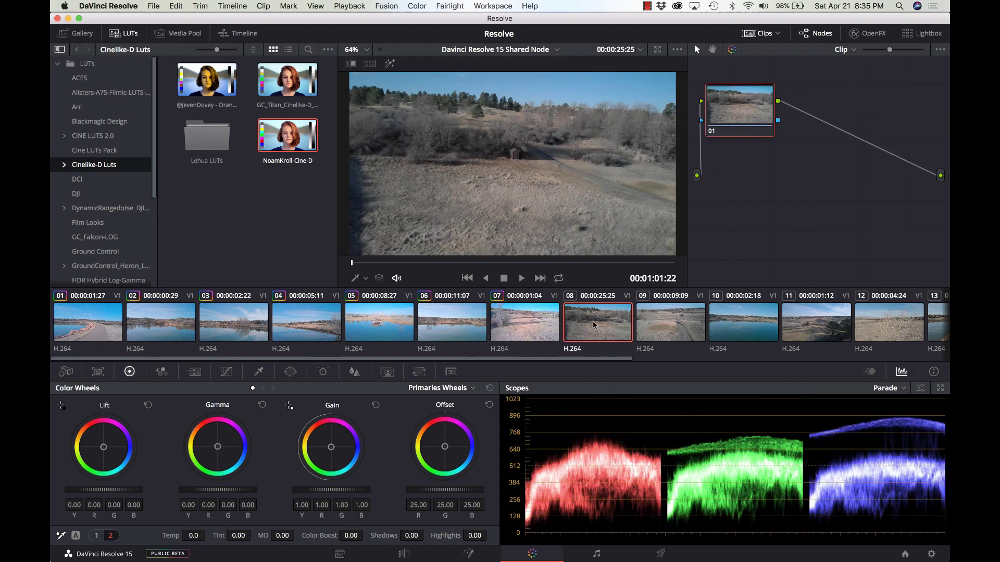
pyautogui.press('super+v')
pyautogui.click(648, 327)
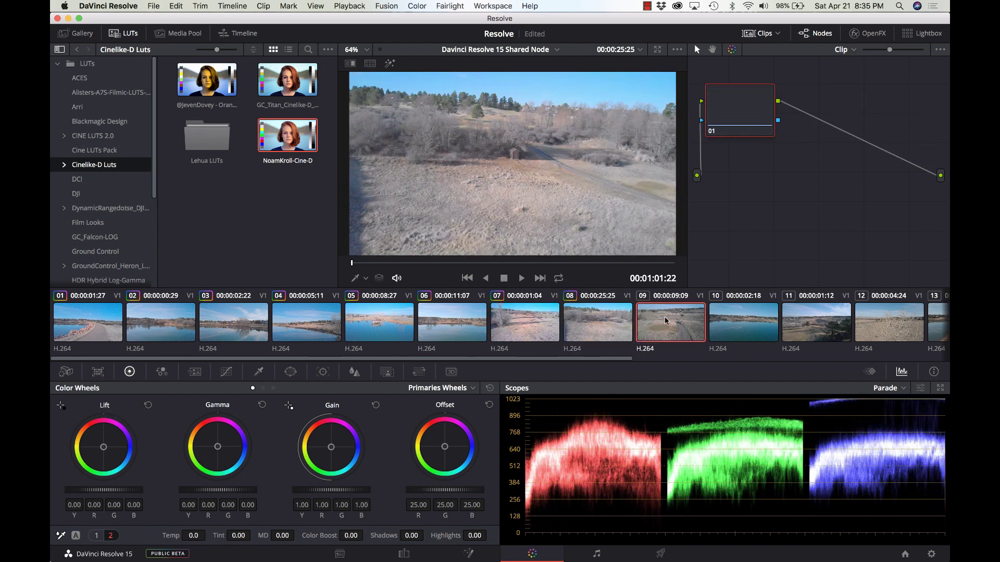
pyautogui.press('super+v')
pyautogui.click(742, 330)
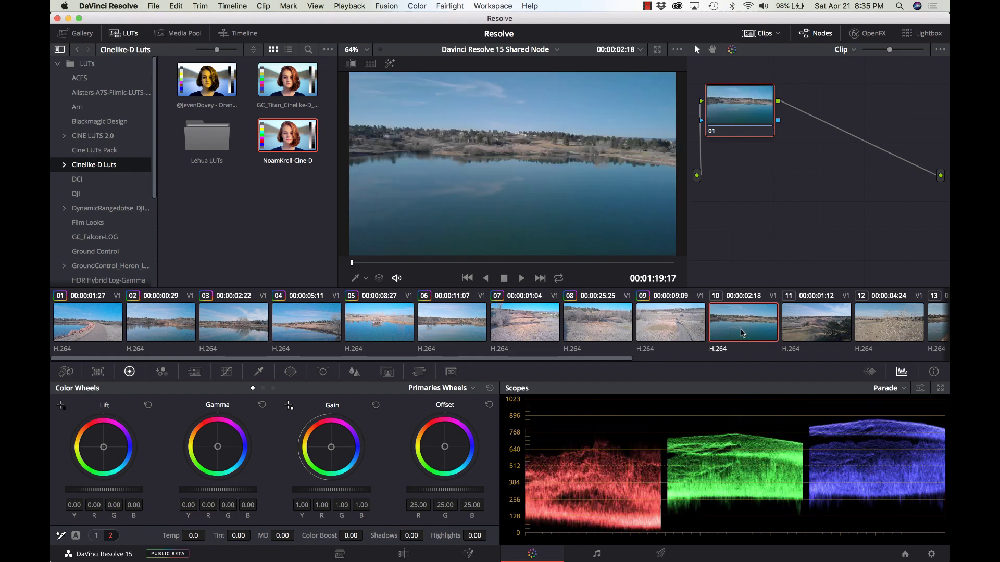
pyautogui.click(670, 329)
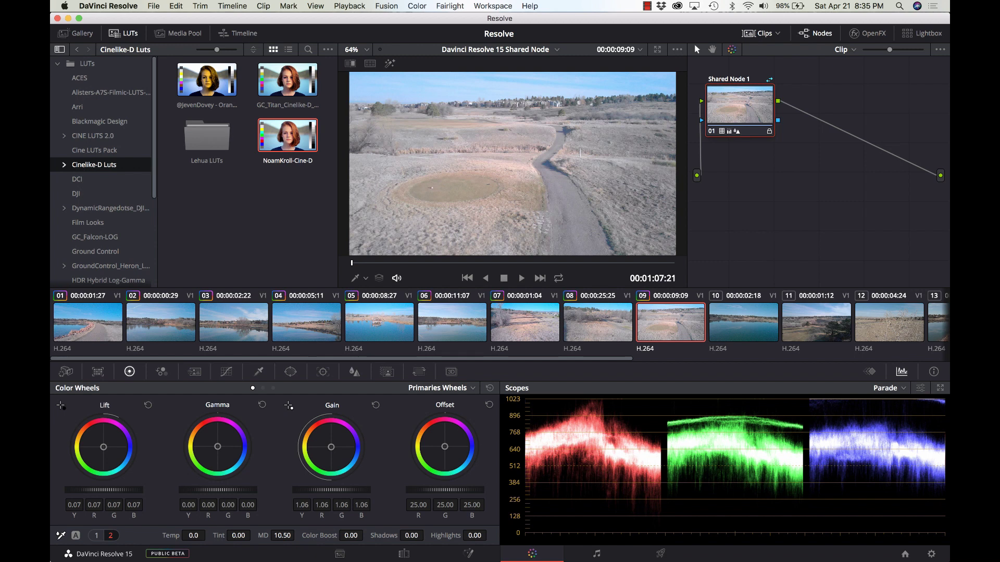
# Step: Add a serial node after the shared node on clip 09, setting its Gamma to -0.05 and Lift to -0.07
pyautogui.hotkey('alt', 's')
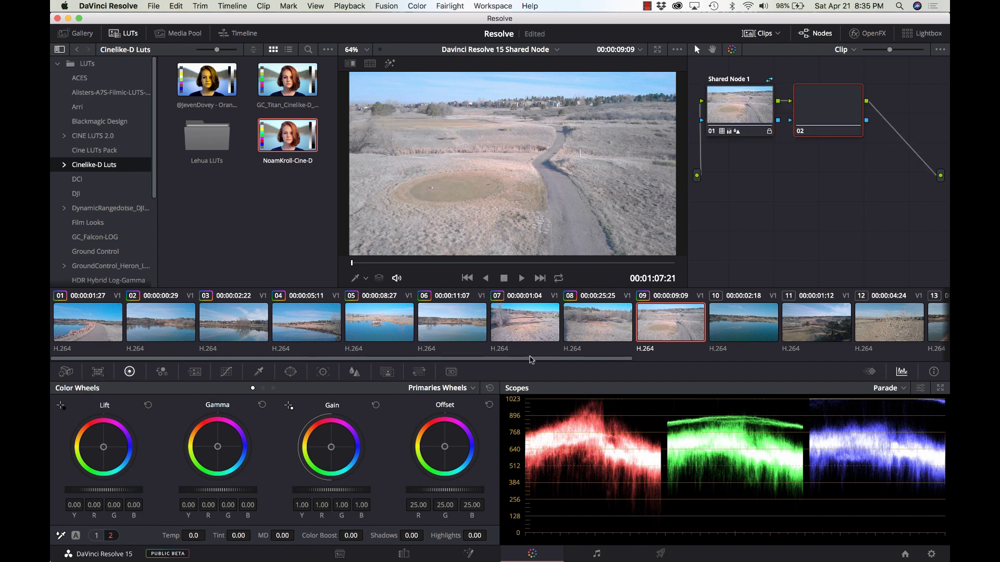
pyautogui.moveTo(239, 493); pyautogui.dragTo(227, 493)
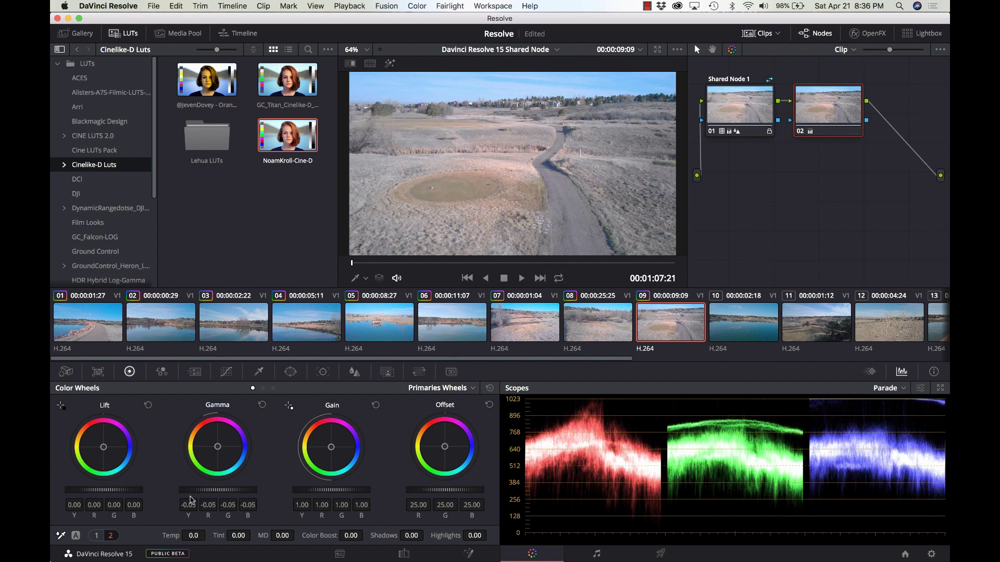
pyautogui.moveTo(130, 492); pyautogui.dragTo(119, 492)
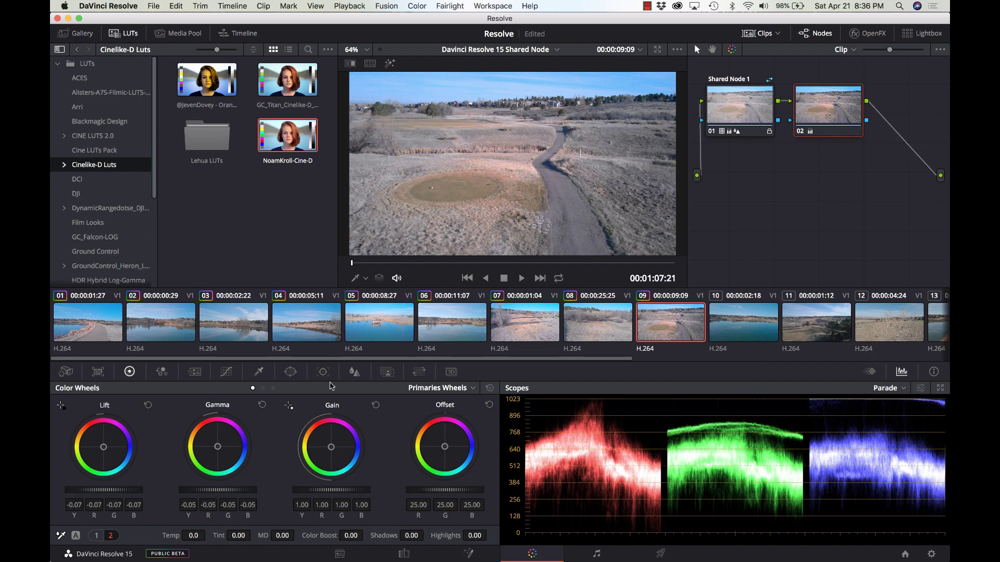
# Step: Paste the shared-node grade onto clip 10 and add a serial node after it with Gain set to 0.91
pyautogui.click(735, 325)
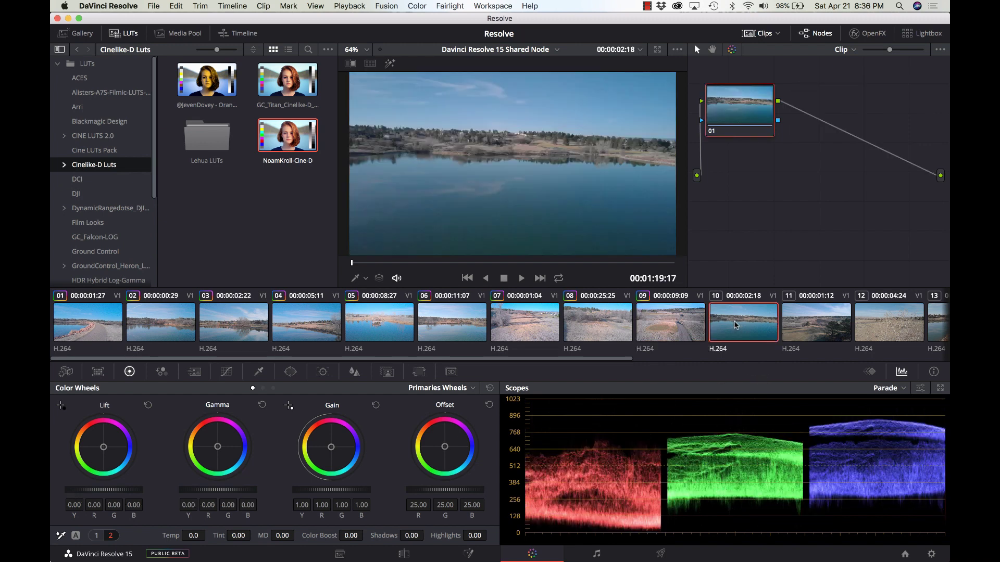
pyautogui.hotkey('shift', '=')
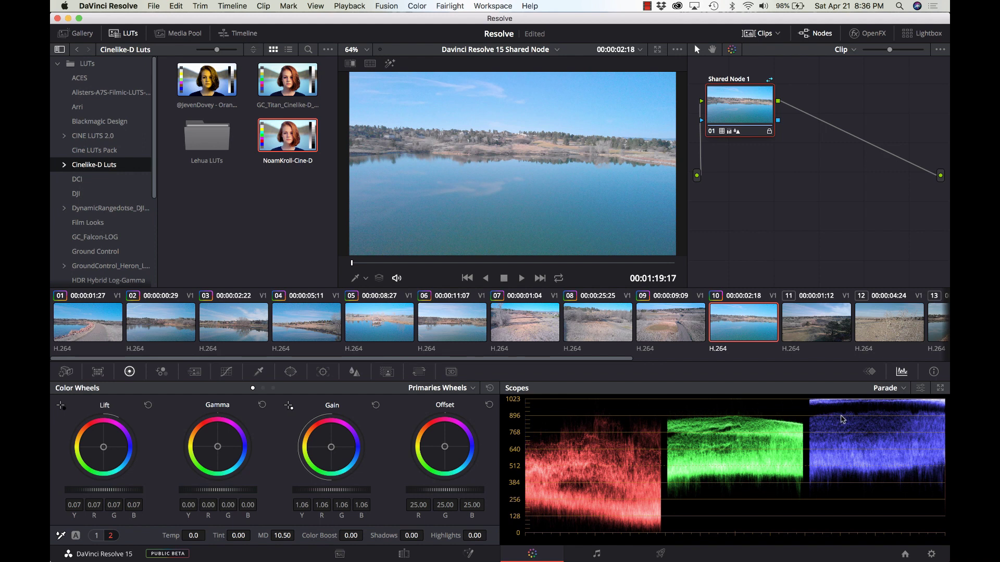
pyautogui.hotkey('alt', 's')
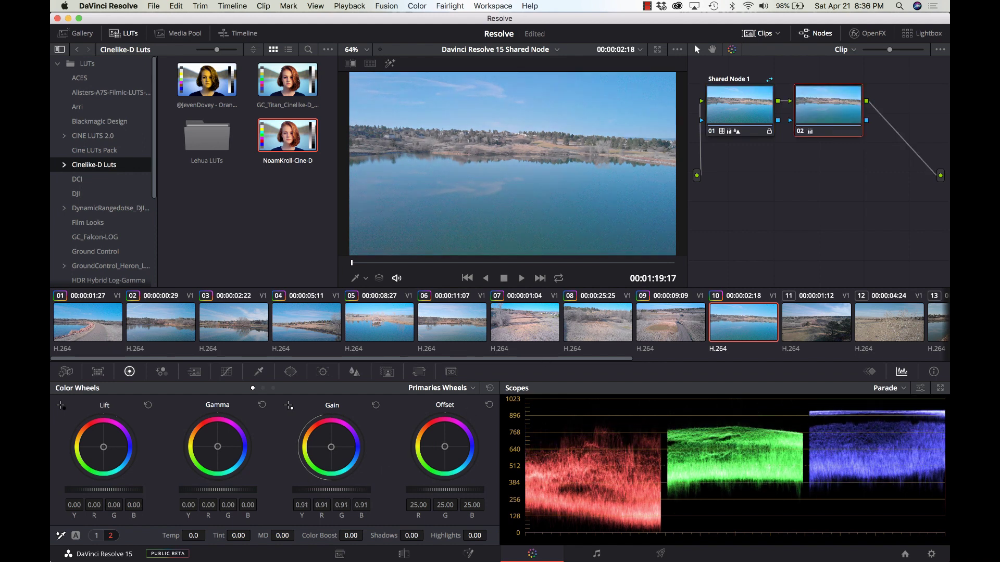
# Step: Paste the shared-node grade onto each of clips 11 through 19
pyautogui.click(830, 329)
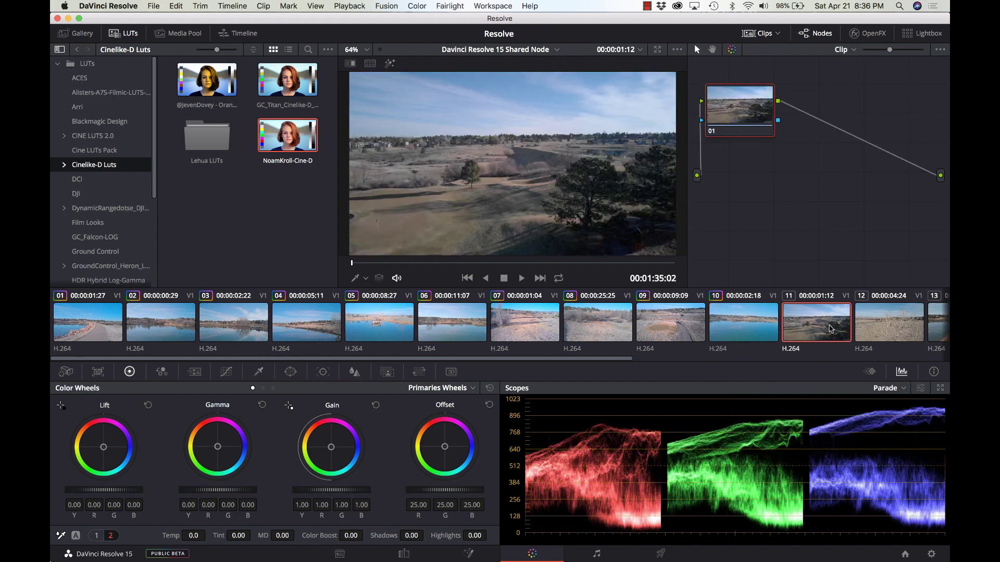
pyautogui.press('super+v')
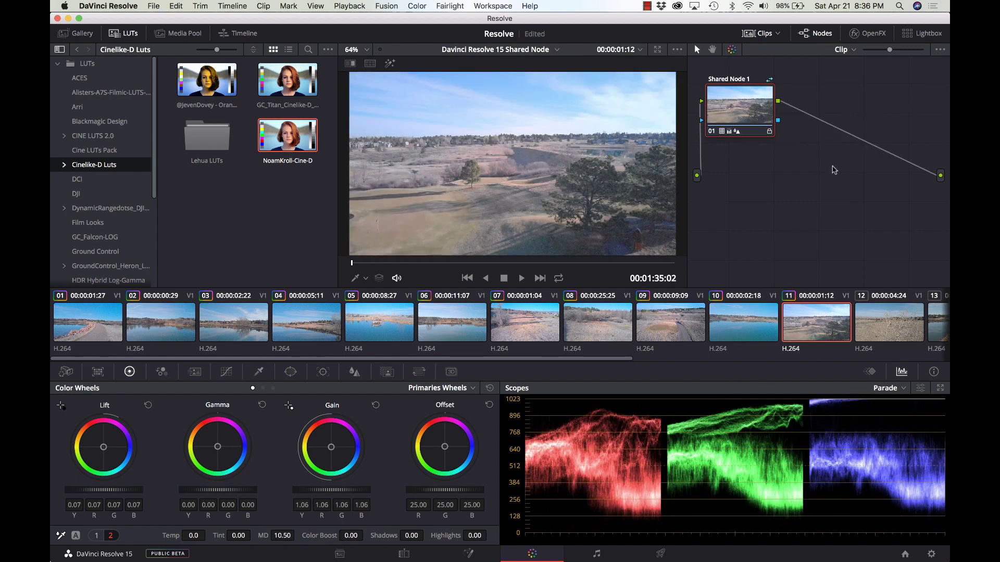
pyautogui.hscroll(10, 899, 319)
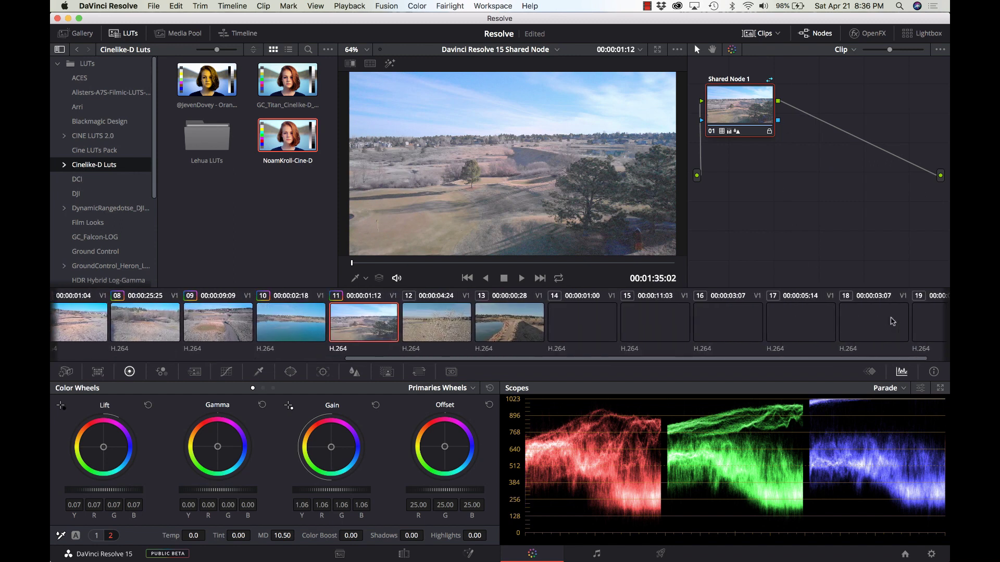
pyautogui.click(553, 329)
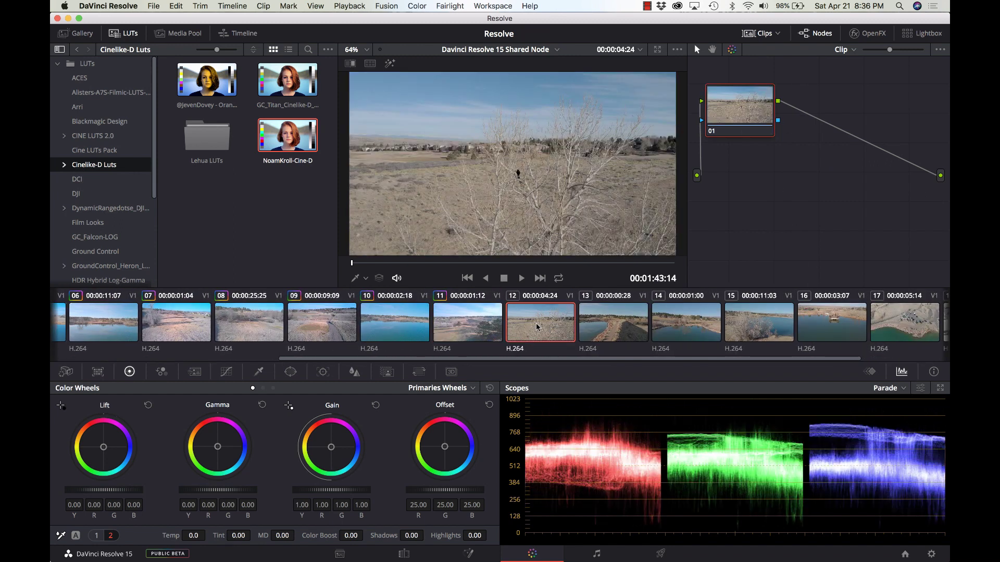
pyautogui.click(599, 330)
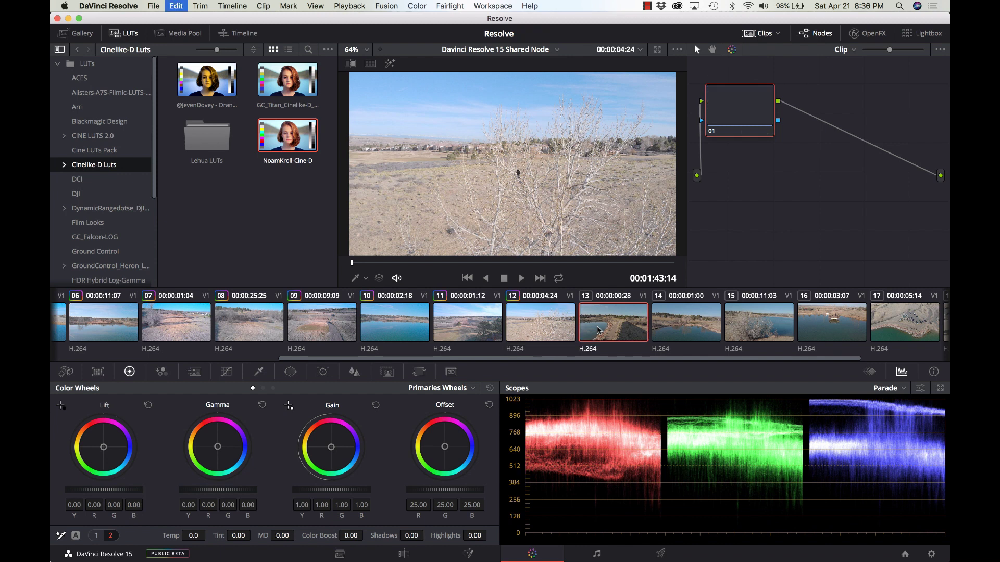
pyautogui.click(688, 323)
pyautogui.click(748, 320)
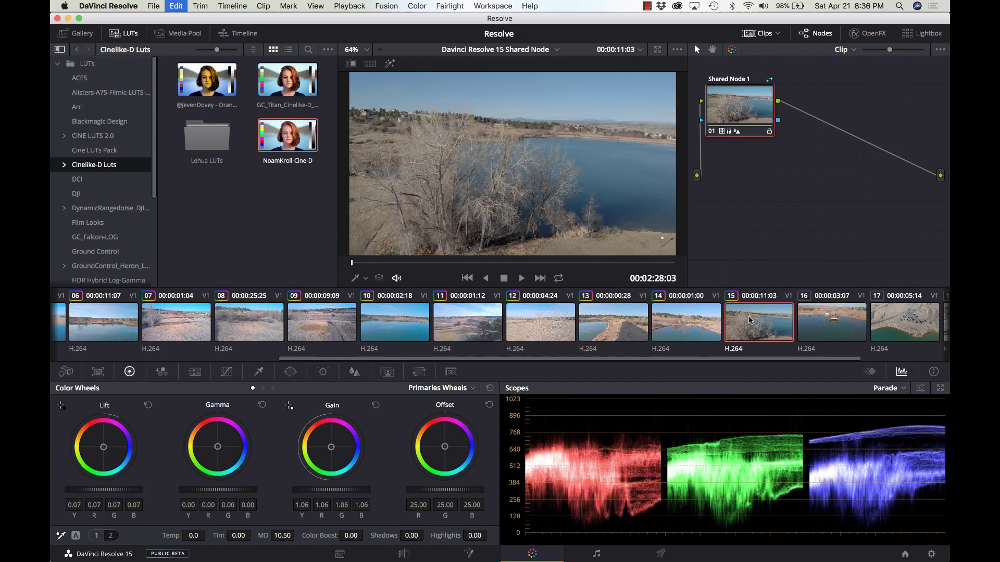
pyautogui.click(833, 324)
pyautogui.click(890, 327)
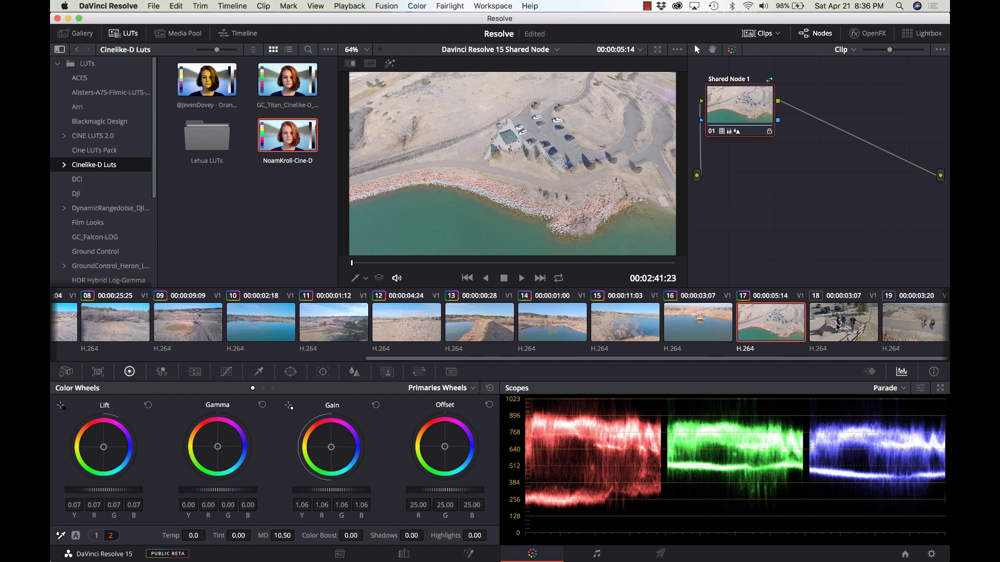
pyautogui.click(840, 324)
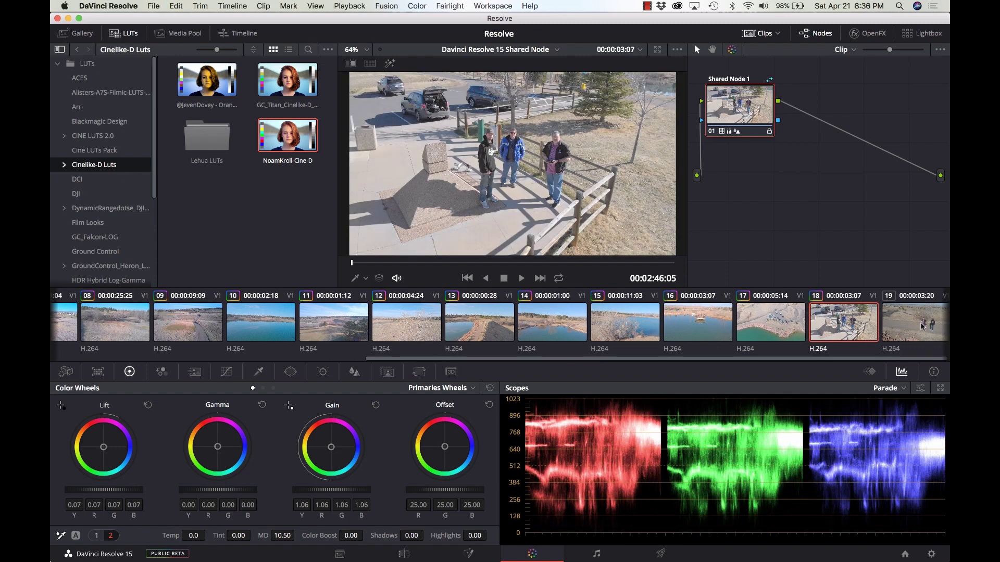
pyautogui.click(921, 326)
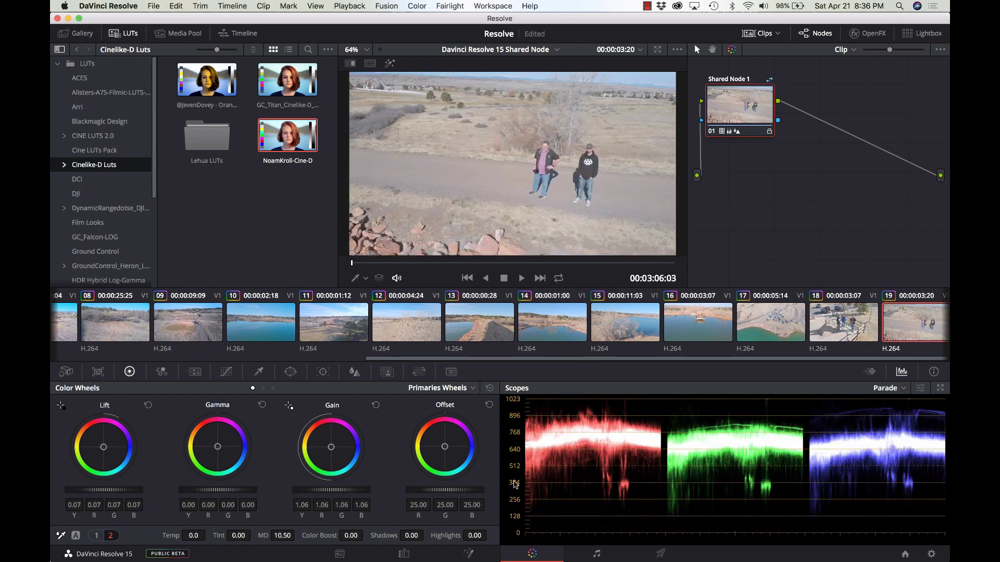
pyautogui.hscroll(-10, 161, 350)
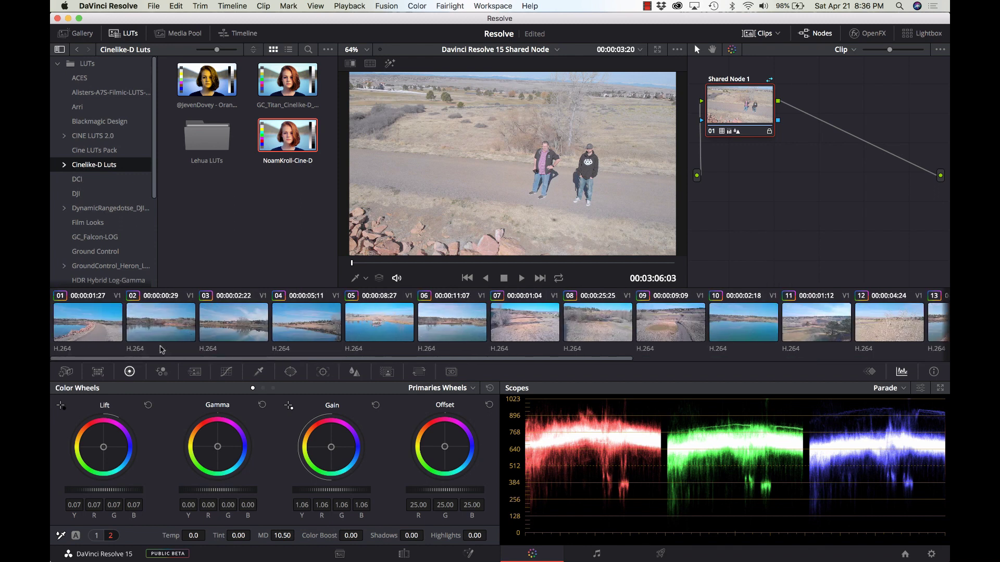
pyautogui.click(385, 317)
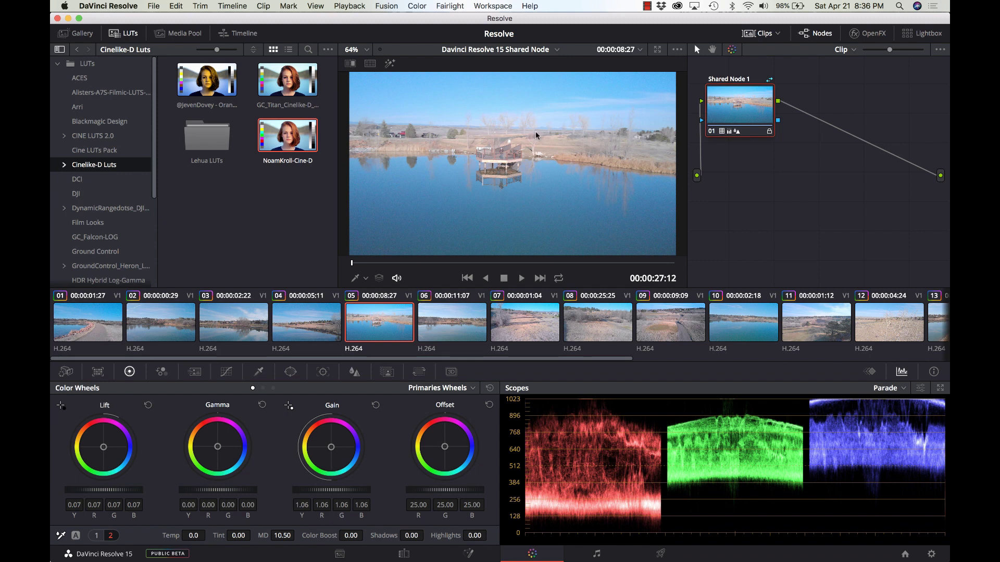
pyautogui.moveTo(280, 92)
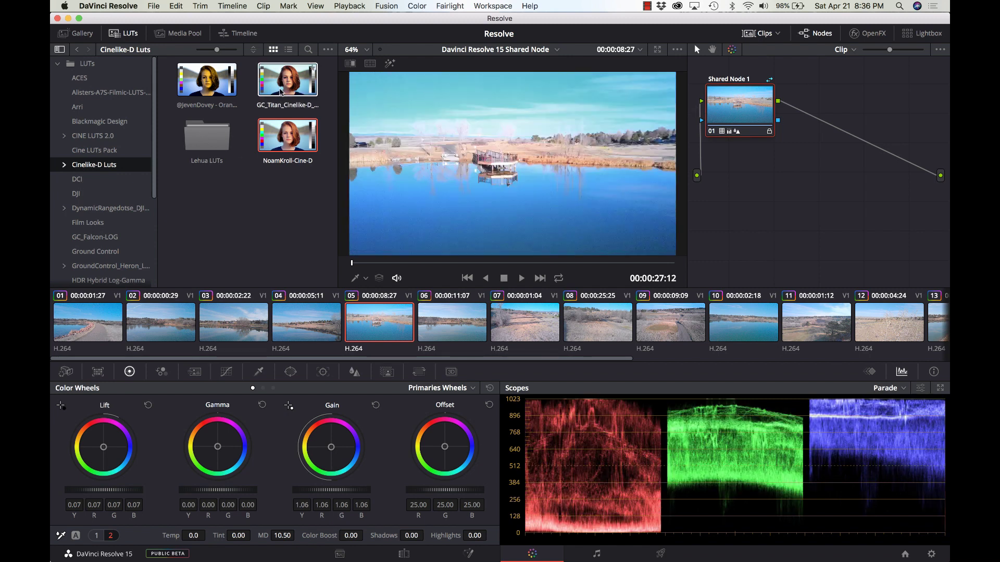
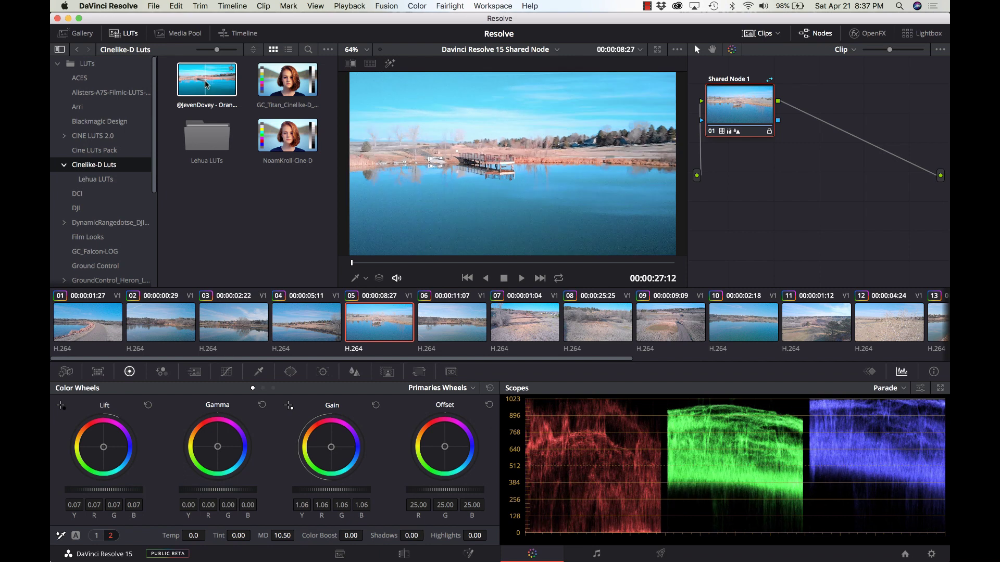
pyautogui.moveTo(205, 86); pyautogui.dragTo(748, 109)
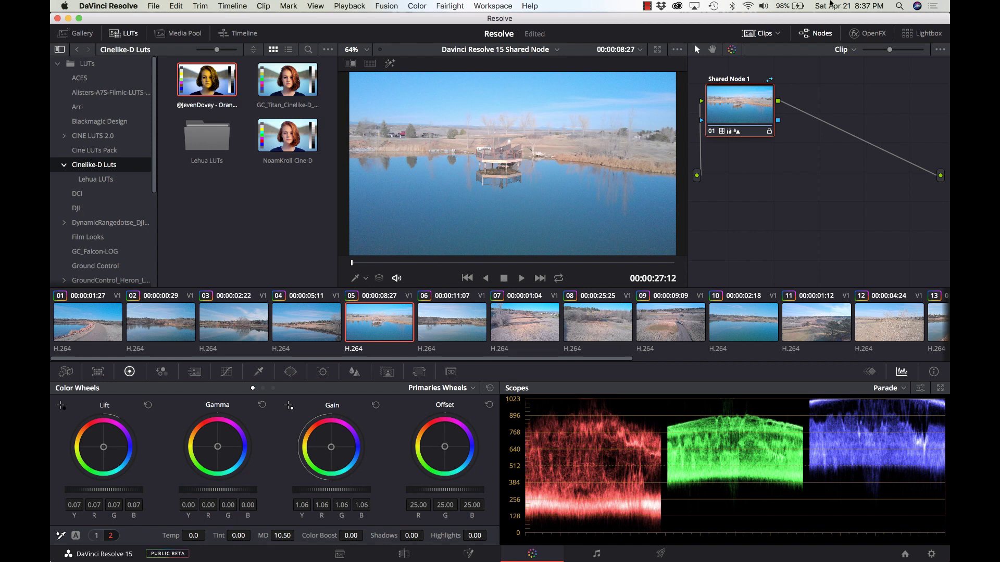
# Step: Move Shared Node 1 slightly down in clip 05's node graph and unlock it for editing
pyautogui.moveTo(756, 98); pyautogui.dragTo(772, 154)
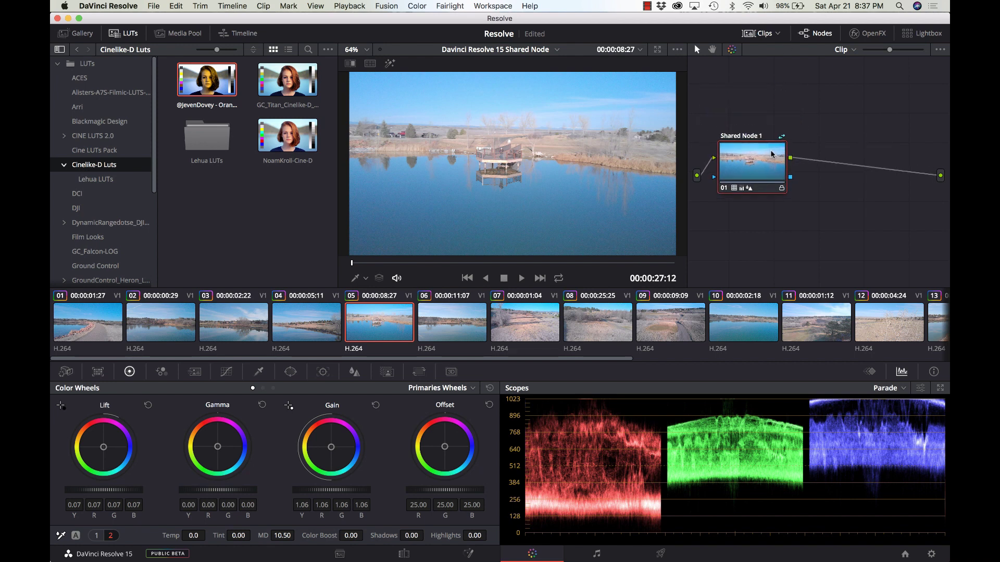
pyautogui.rightClick(781, 191)
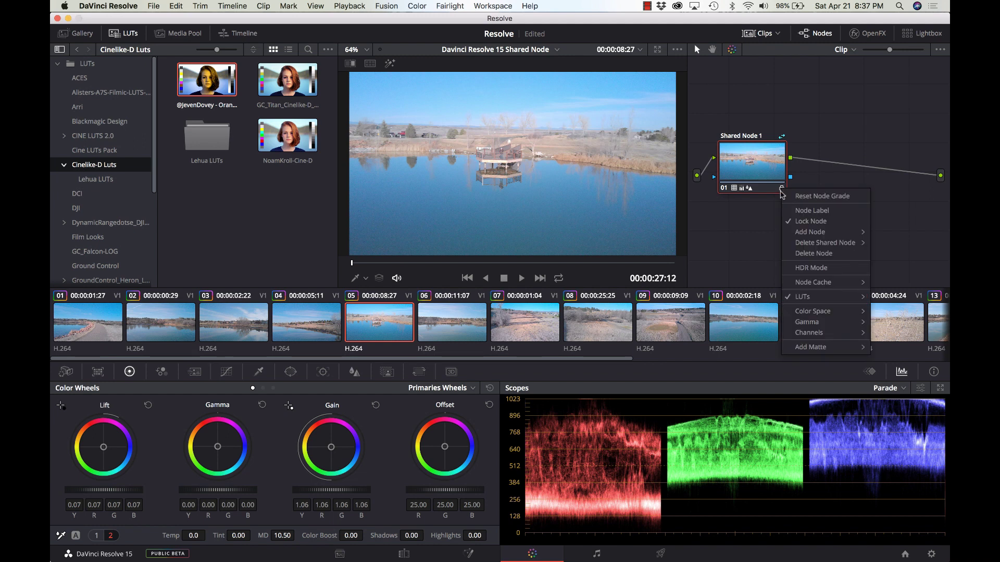
pyautogui.click(797, 223)
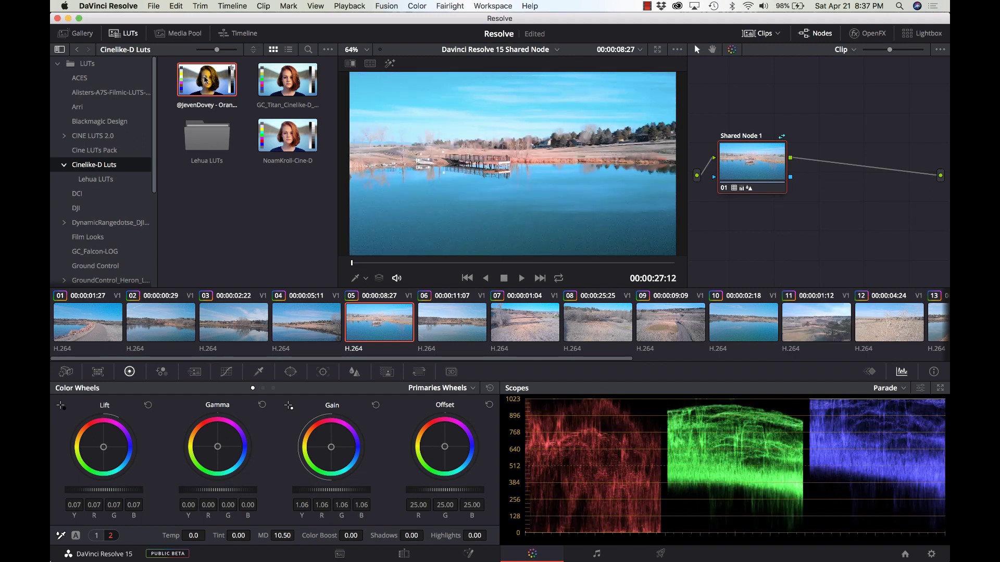
pyautogui.moveTo(204, 82); pyautogui.dragTo(758, 166)
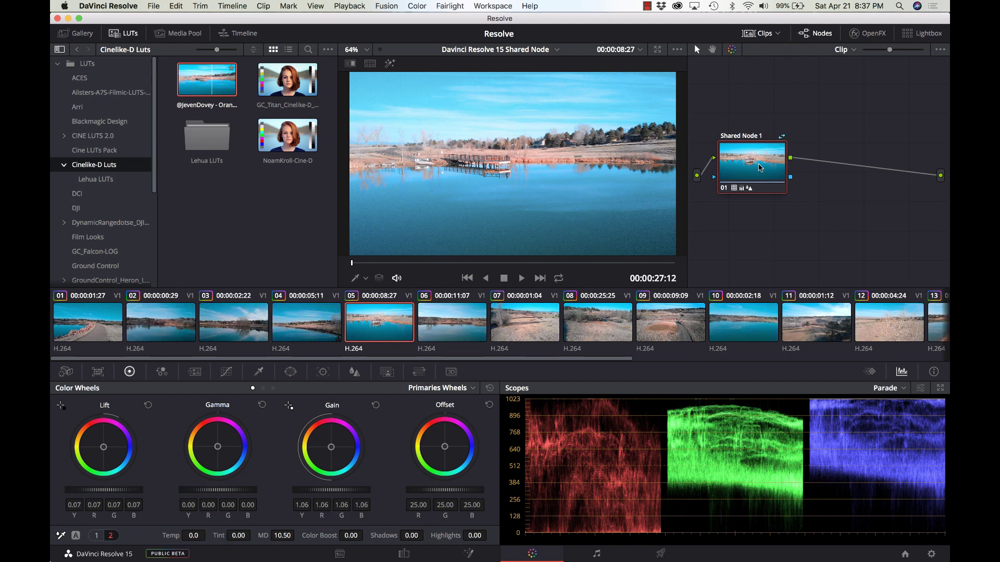
pyautogui.rightClick(779, 192)
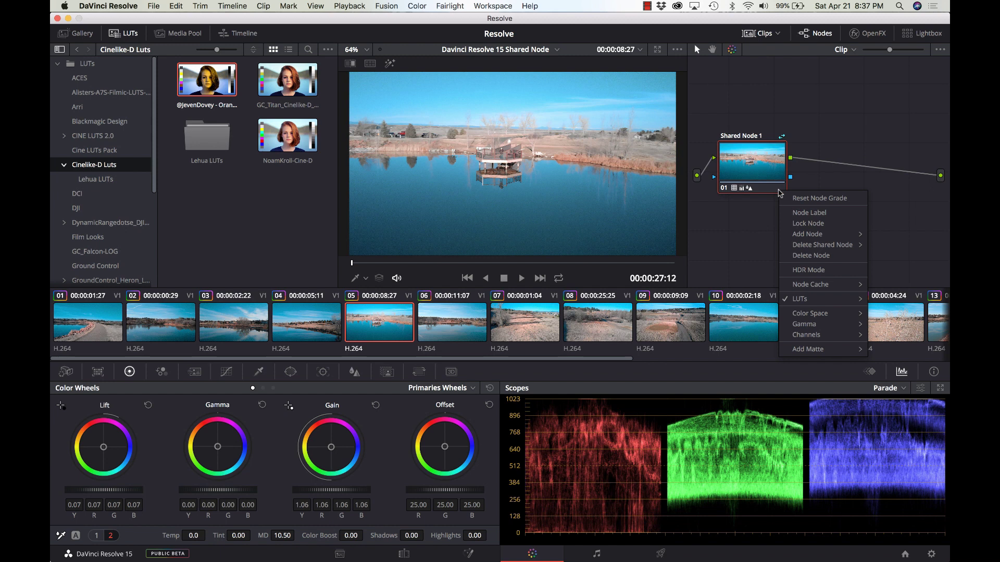
pyautogui.click(811, 225)
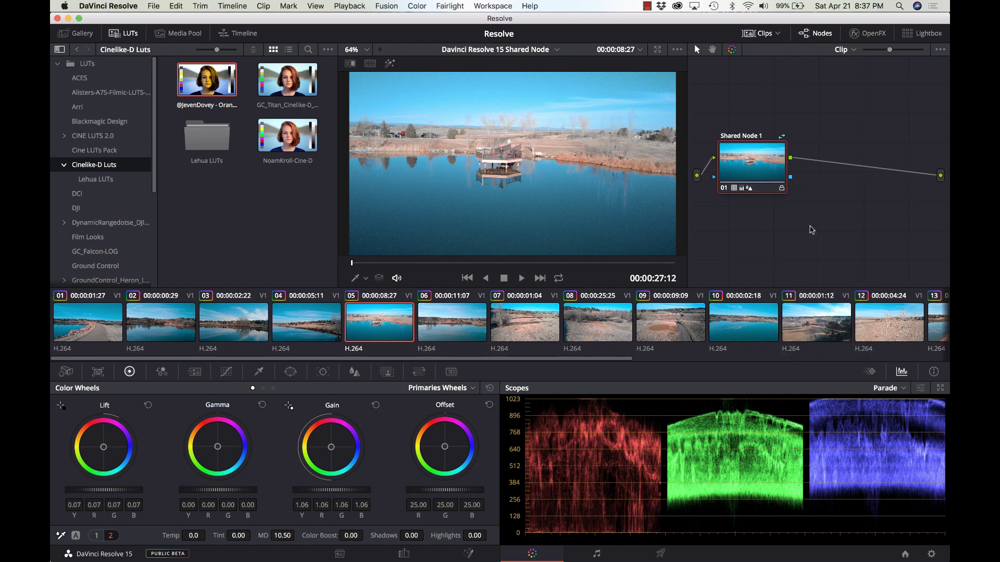